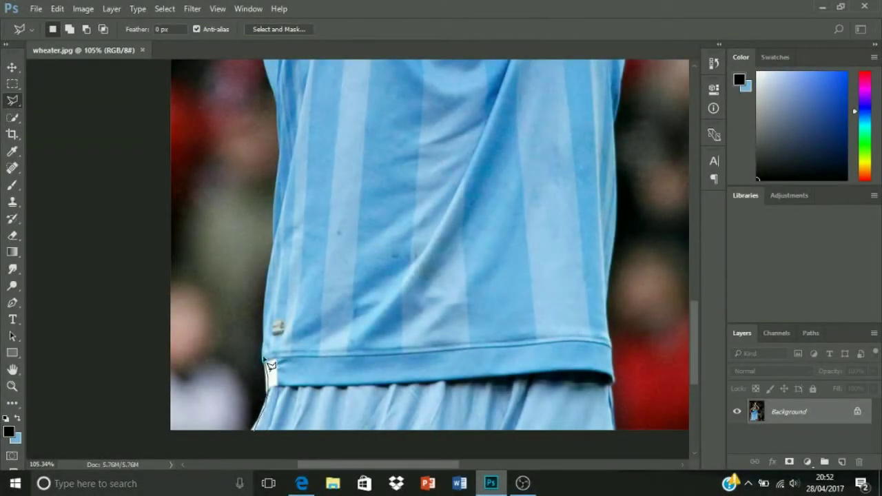
Duplicate the photo as a Background copy layer and delete the selected left background strip to transparency
{"action": "scroll", "coordinate": [272, 128], "scroll_direction": "up", "scroll_amount": 3}
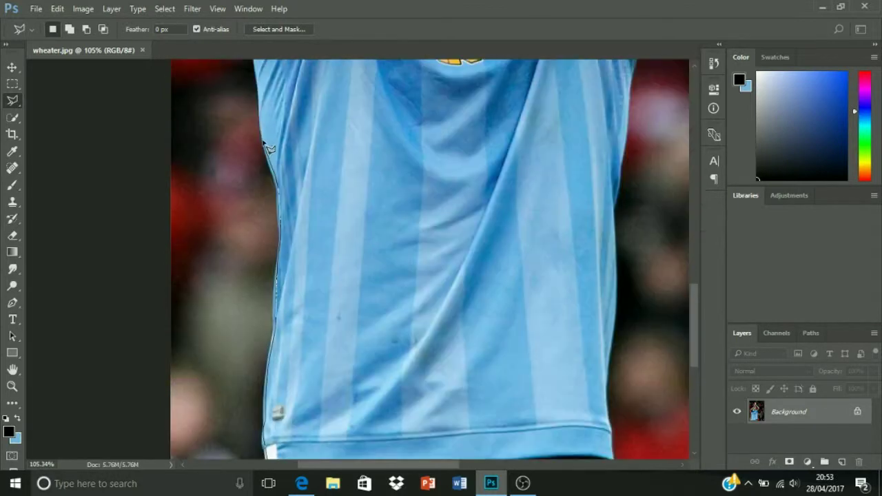
{"action": "scroll", "coordinate": [167, 237], "scroll_direction": "up", "scroll_amount": 3}
{"action": "scroll", "coordinate": [118, 403], "scroll_direction": "down", "scroll_amount": 8}
{"action": "double_click", "coordinate": [115, 399]}
{"action": "right_click", "coordinate": [789, 411]}
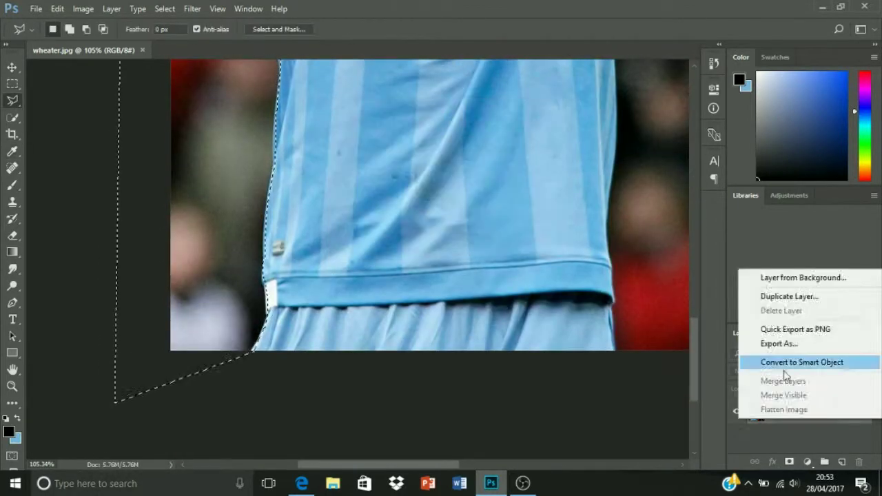
{"action": "left_click", "coordinate": [788, 291]}
{"action": "key", "text": "Return"}
{"action": "scroll", "coordinate": [262, 392], "scroll_direction": "up", "scroll_amount": 5}
{"action": "key", "text": "Delete"}
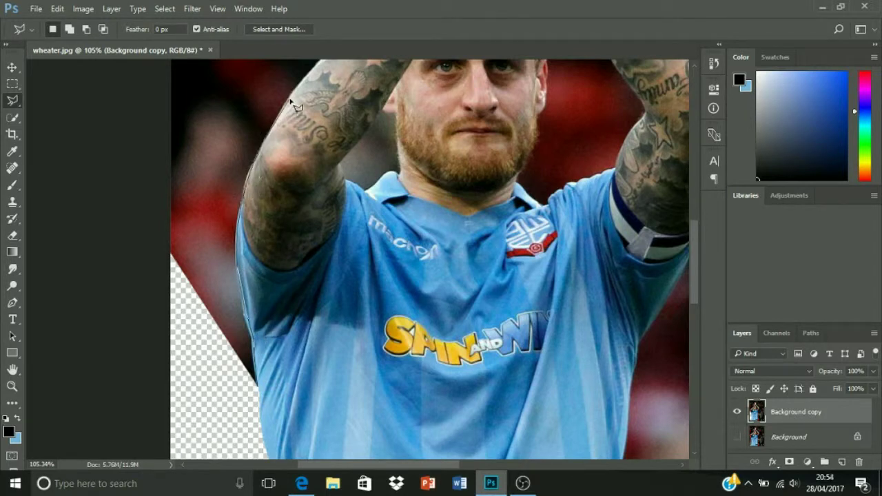
Select and delete the background area above the raised arm
{"action": "scroll", "coordinate": [339, 178], "scroll_direction": "up", "scroll_amount": 4}
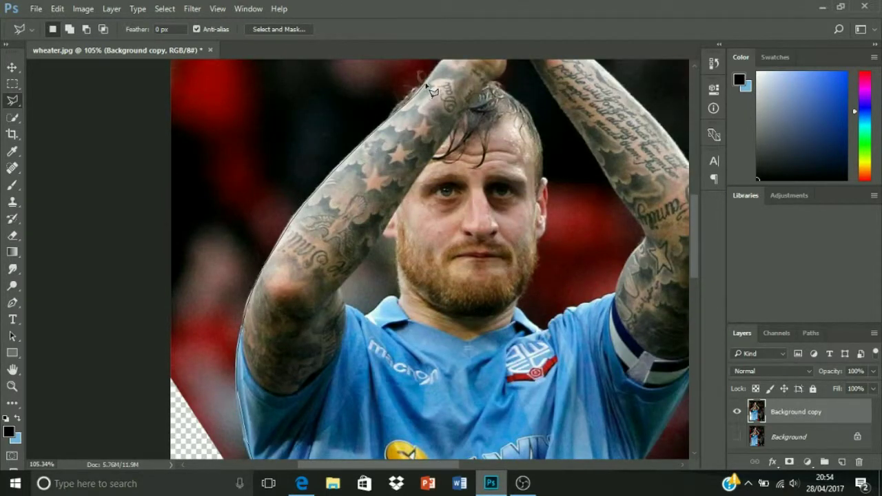
{"action": "scroll", "coordinate": [429, 87], "scroll_direction": "up", "scroll_amount": 2}
{"action": "left_click", "coordinate": [453, 118]}
{"action": "left_click", "coordinate": [142, 177]}
{"action": "scroll", "coordinate": [79, 414], "scroll_direction": "down", "scroll_amount": 5}
{"action": "key", "text": "Delete"}
Select and delete the top-left background beside the arm
{"action": "scroll", "coordinate": [697, 204], "scroll_direction": "up", "scroll_amount": 7}
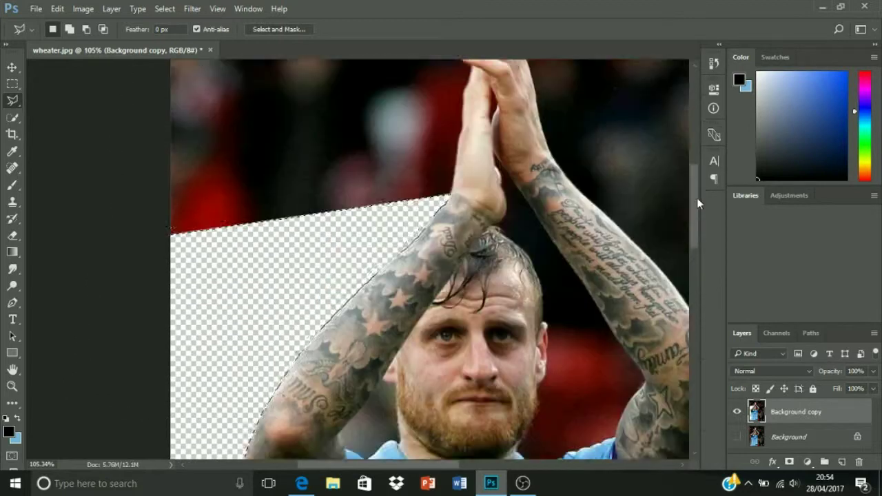
{"action": "left_click", "coordinate": [450, 215]}
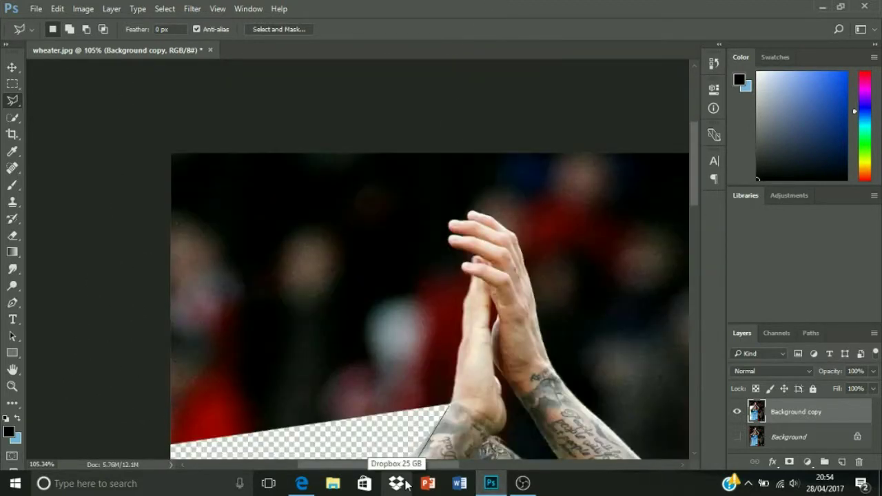
{"action": "left_click", "coordinate": [113, 281]}
{"action": "double_click", "coordinate": [108, 433]}
{"action": "key", "text": "Delete"}
Delete a rectangular background strip beside the fingers and erase leftover fingertip edges
{"action": "key", "text": "m"}
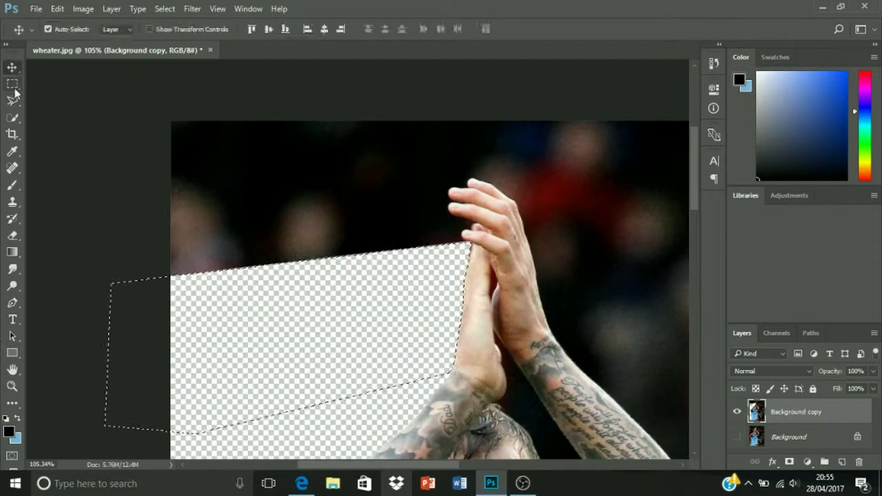
{"action": "left_click_drag", "start_coordinate": [141, 121], "coordinate": [390, 282]}
{"action": "key", "text": "Delete"}
{"action": "key", "text": "e"}
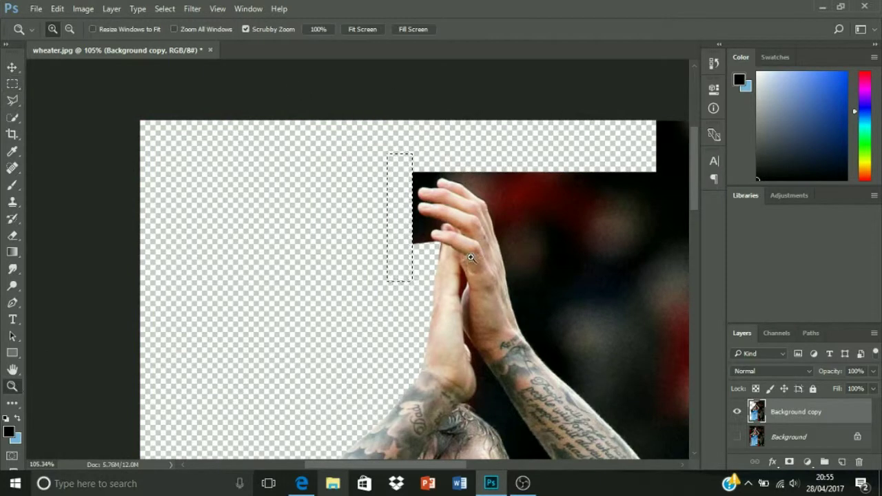
{"action": "scroll", "coordinate": [484, 186], "scroll_direction": "up", "scroll_amount": 5}
{"action": "left_click", "coordinate": [61, 29]}
{"action": "left_click_drag", "start_coordinate": [279, 157], "coordinate": [277, 201]}
Magnetic-lasso and delete the dark background left of and above the fingers, then deselect
{"action": "key", "text": "l"}
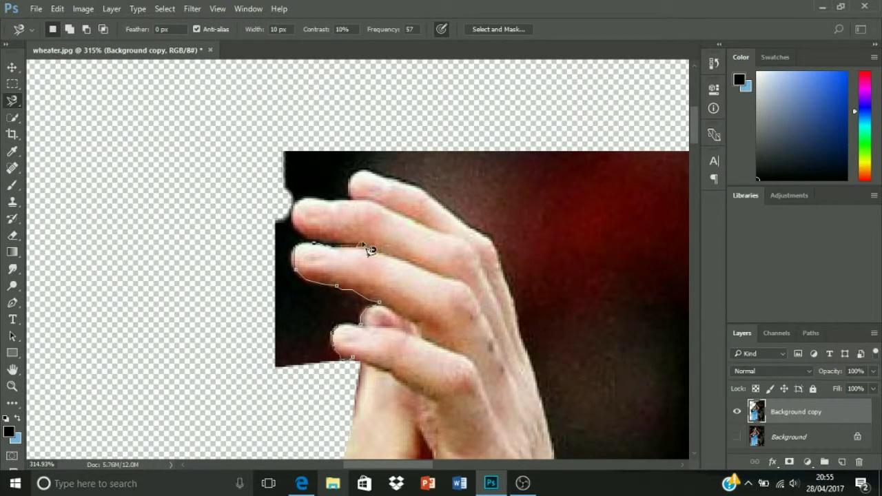
{"action": "left_click", "coordinate": [362, 370]}
{"action": "key", "text": "Delete"}
{"action": "left_click", "coordinate": [292, 214]}
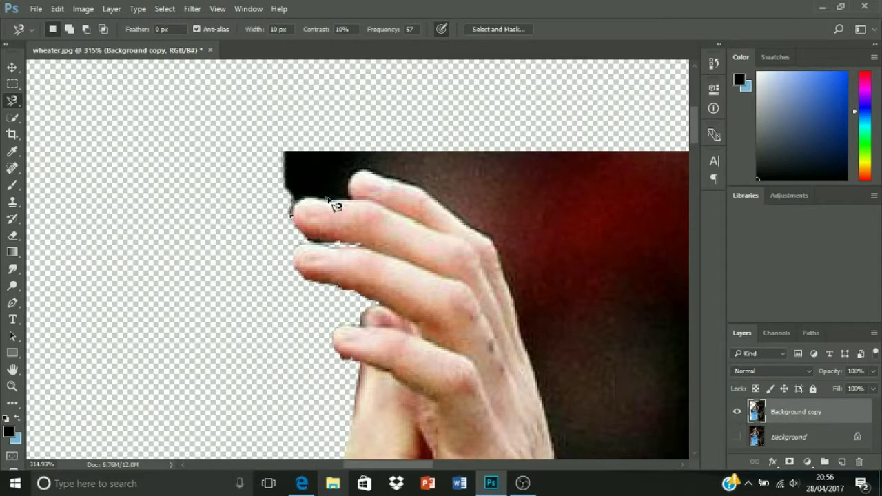
{"action": "double_click", "coordinate": [181, 132]}
{"action": "key", "text": "Delete"}
{"action": "key", "text": "ctrl+d"}
Erase the dark fringe between the top fingers with the Eraser
{"action": "key", "text": "e"}
{"action": "left_click", "coordinate": [67, 29]}
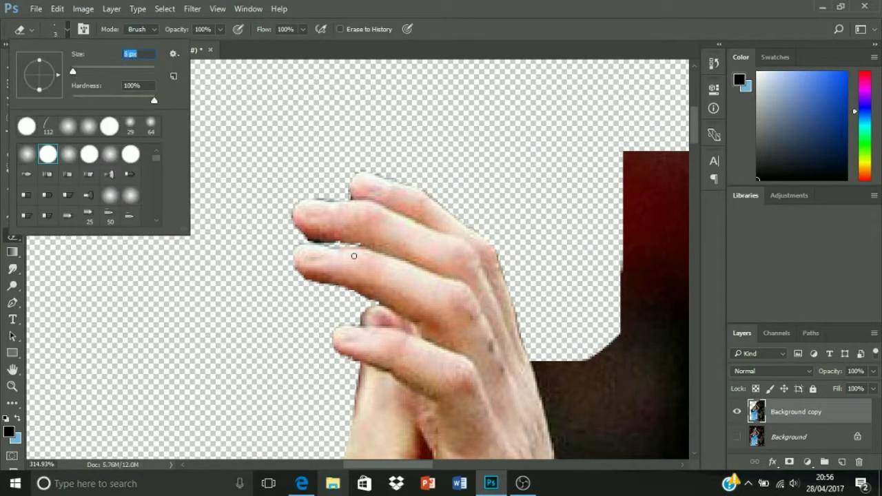
{"action": "left_click_drag", "start_coordinate": [303, 238], "coordinate": [333, 244]}
{"action": "key", "text": "ctrl+0"}
{"action": "left_click", "coordinate": [471, 151]}
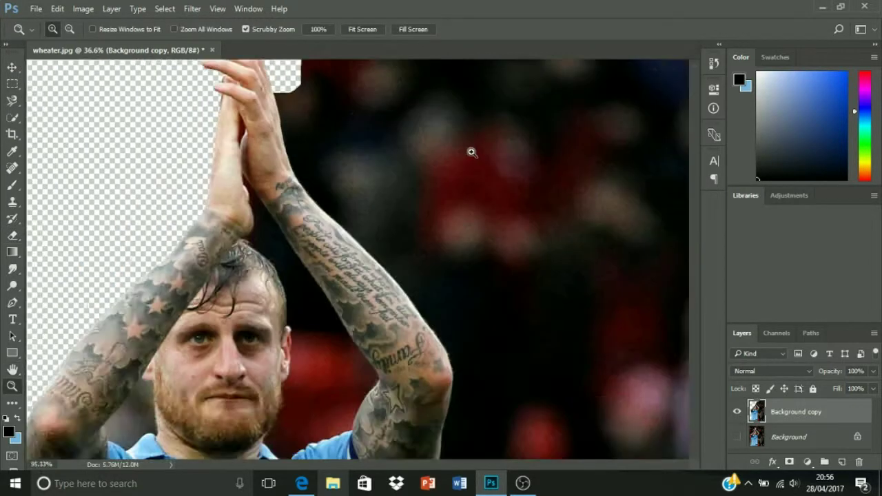
Polygonal-lasso and delete the crowd background right of the forearm and shirt edge, then deselect
{"action": "right_click", "coordinate": [13, 100]}
{"action": "left_click", "coordinate": [62, 106]}
{"action": "left_click", "coordinate": [216, 192]}
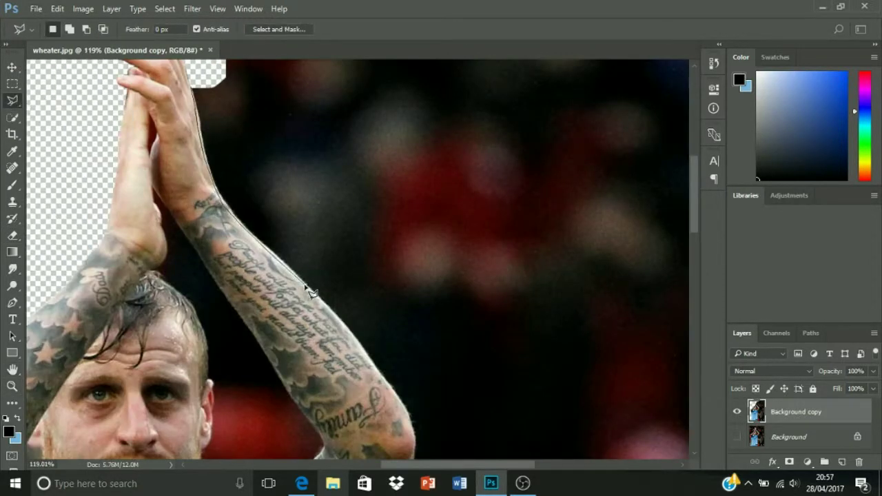
{"action": "left_click", "coordinate": [391, 392]}
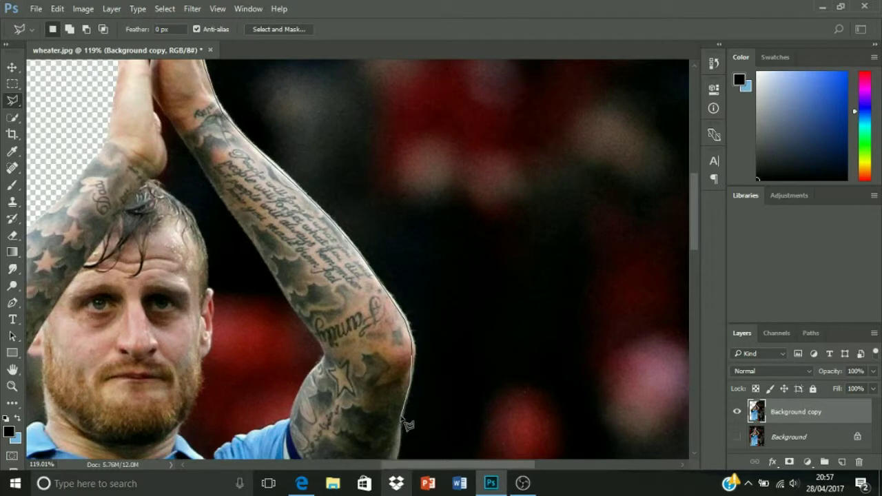
{"action": "scroll", "coordinate": [406, 431], "scroll_direction": "down", "scroll_amount": 2}
{"action": "left_click", "coordinate": [392, 387]}
{"action": "mouse_move", "coordinate": [301, 483]}
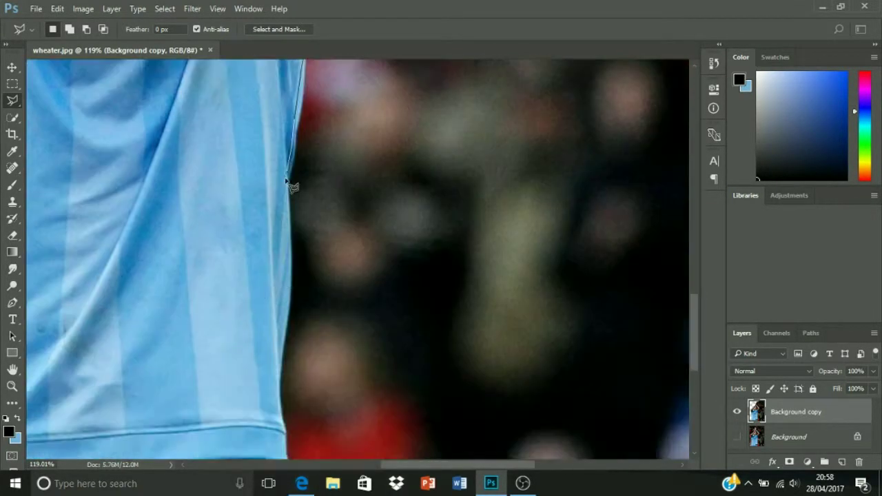
{"action": "left_click", "coordinate": [288, 179]}
{"action": "scroll", "coordinate": [280, 418], "scroll_direction": "down", "scroll_amount": 3}
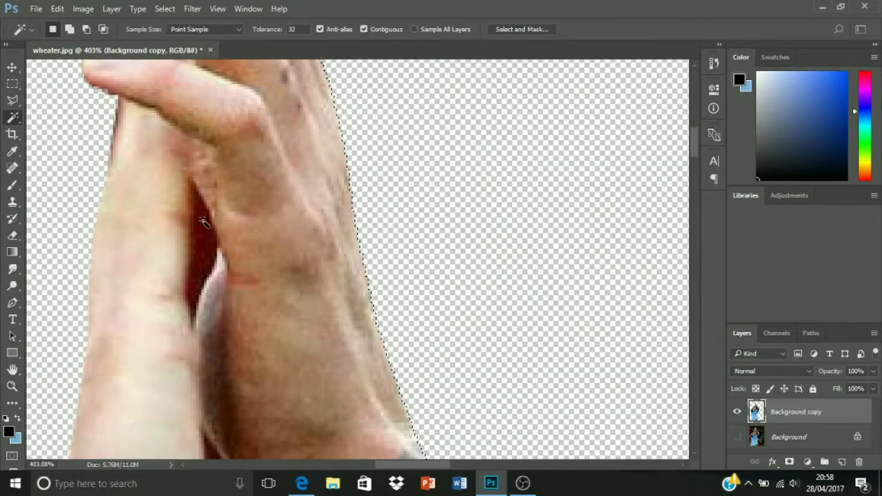
{"action": "key", "text": "Delete"}
{"action": "key", "text": "ctrl+d"}
{"action": "key", "text": "e"}
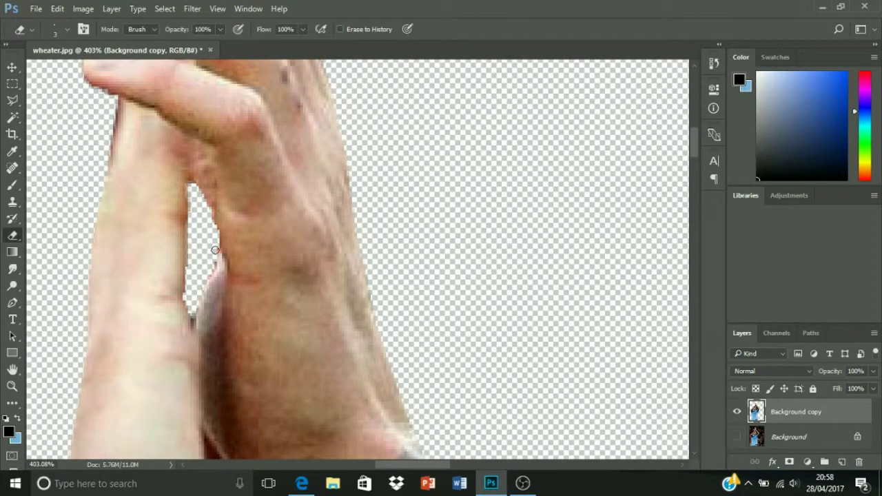
{"action": "scroll", "coordinate": [695, 144], "scroll_direction": "down", "scroll_amount": 3}
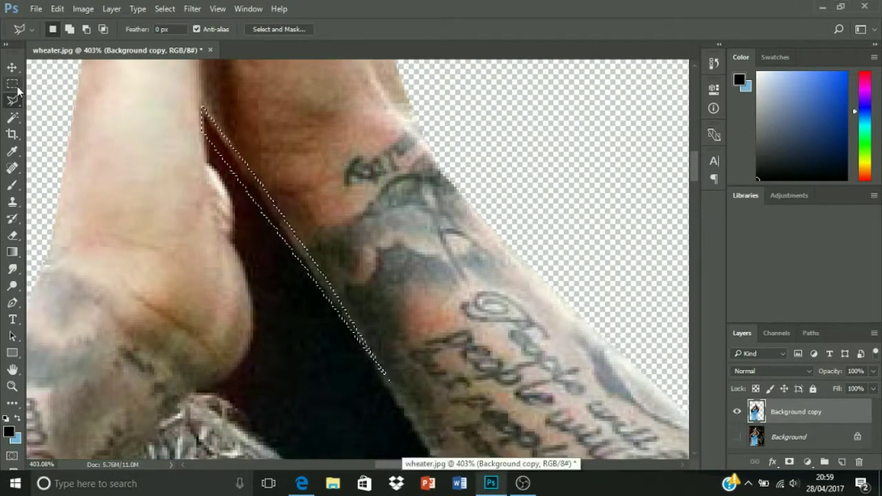
Select and delete the dark gap between the hands, then undo that deletion
{"action": "right_click", "coordinate": [12, 100]}
{"action": "left_click", "coordinate": [83, 126]}
{"action": "left_click", "coordinate": [226, 109]}
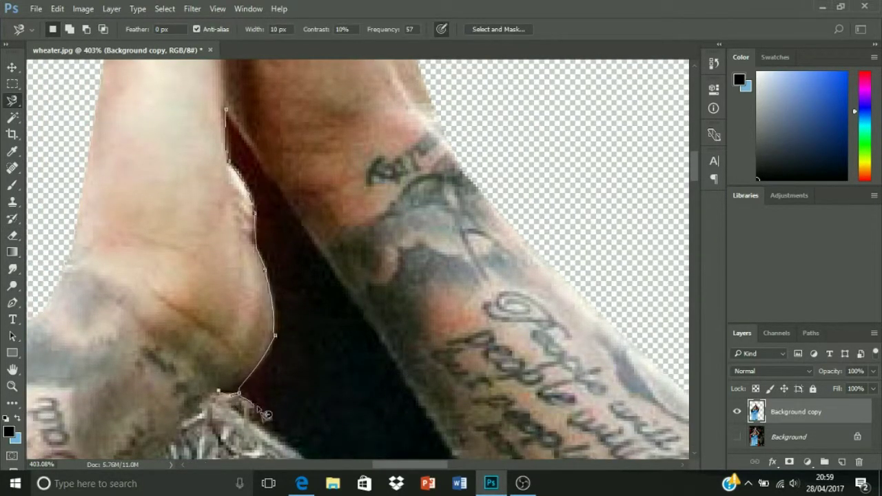
{"action": "scroll", "coordinate": [245, 408], "scroll_direction": "down", "scroll_amount": 2}
{"action": "scroll", "coordinate": [245, 408], "scroll_direction": "down", "scroll_amount": 3}
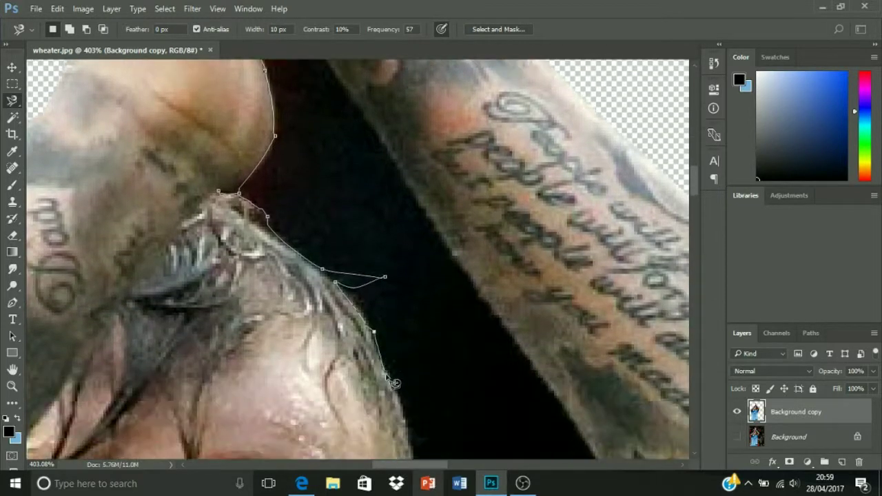
{"action": "scroll", "coordinate": [384, 142], "scroll_direction": "up", "scroll_amount": 3}
{"action": "key", "text": "Delete"}
{"action": "key", "text": "m"}
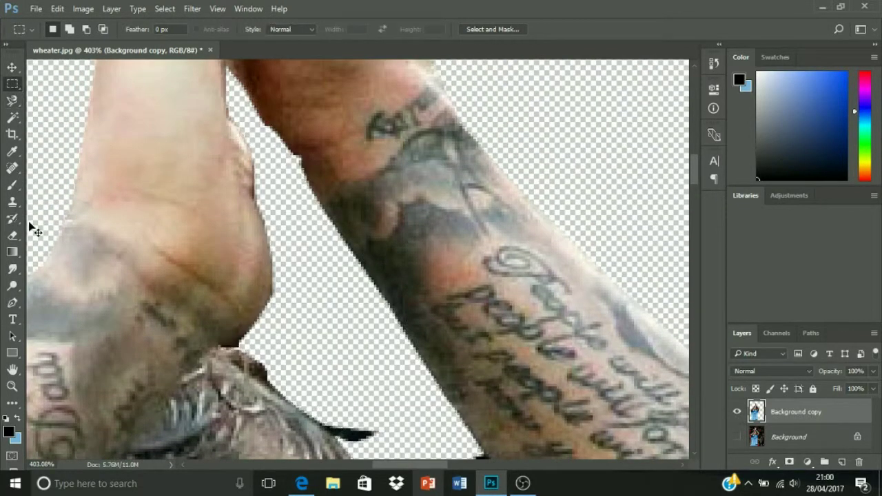
{"action": "key", "text": "ctrl+z"}
{"action": "key", "text": "l"}
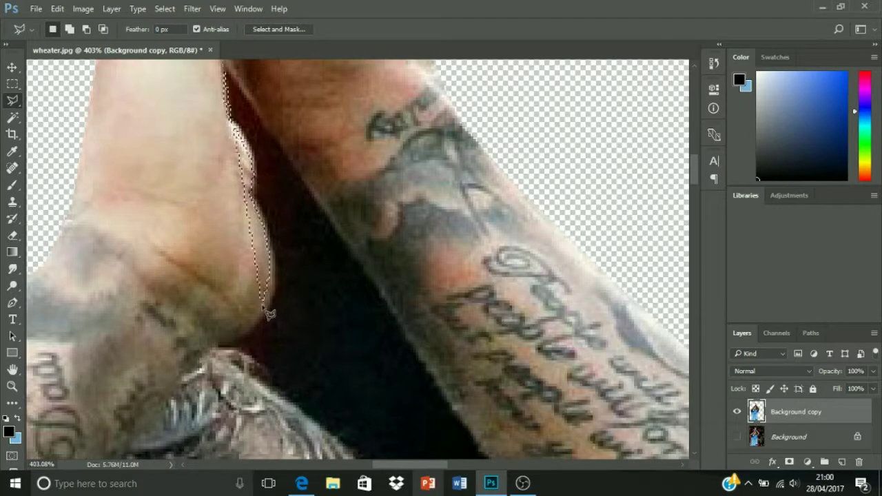
Begin a lasso outline from the arm's end past the head edge to the arm edge
{"action": "scroll", "coordinate": [482, 386], "scroll_direction": "down", "scroll_amount": 3}
{"action": "scroll", "coordinate": [552, 305], "scroll_direction": "down", "scroll_amount": 3}
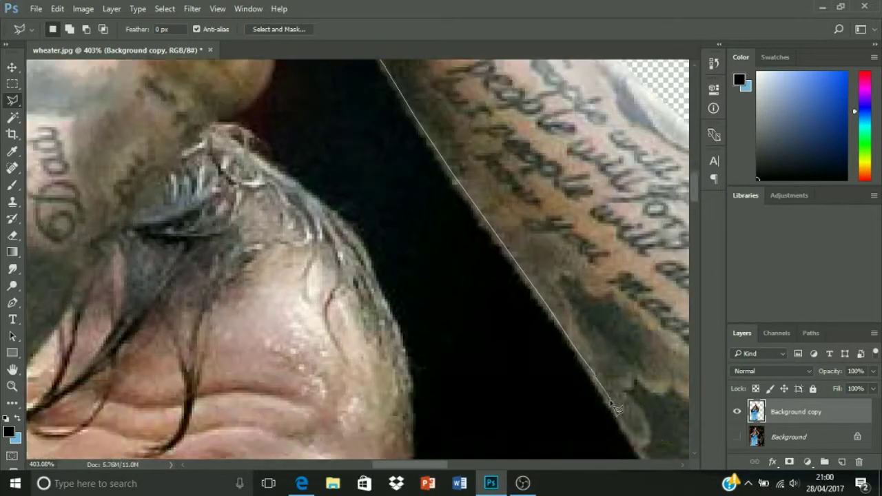
{"action": "scroll", "coordinate": [551, 305], "scroll_direction": "down", "scroll_amount": 3}
{"action": "left_click", "coordinate": [584, 334]}
{"action": "left_click", "coordinate": [334, 336]}
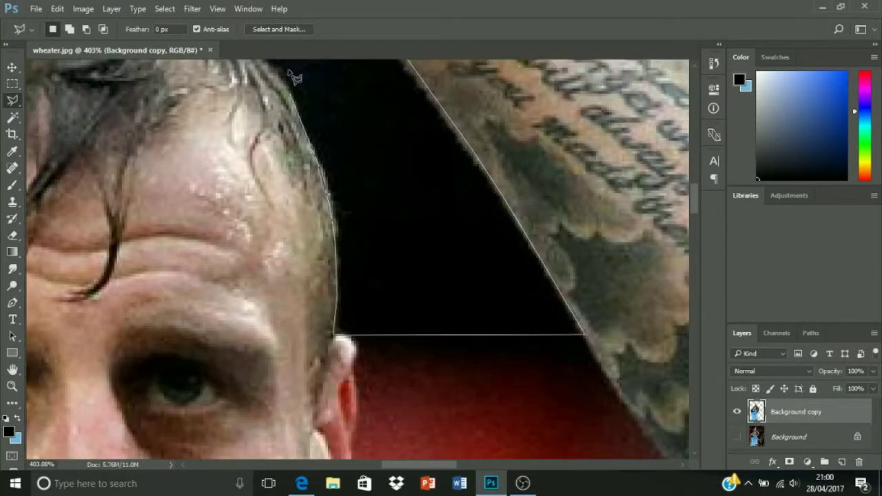
{"action": "scroll", "coordinate": [296, 102], "scroll_direction": "up", "scroll_amount": 4}
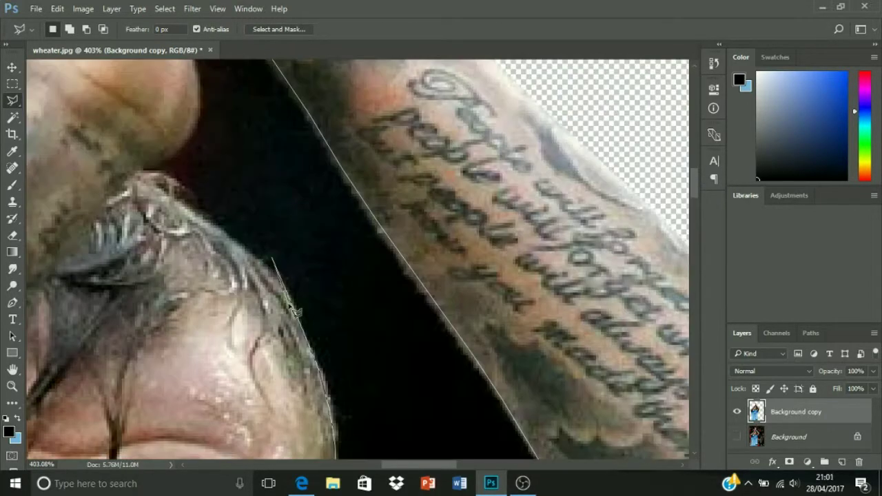
{"action": "scroll", "coordinate": [200, 100], "scroll_direction": "up", "scroll_amount": 2}
{"action": "scroll", "coordinate": [179, 138], "scroll_direction": "up", "scroll_amount": 2}
{"action": "scroll", "coordinate": [159, 206], "scroll_direction": "up", "scroll_amount": 2}
{"action": "left_click", "coordinate": [150, 186]}
Extend the outline along the neck, shoulder and shirt edge
{"action": "scroll", "coordinate": [345, 252], "scroll_direction": "down", "scroll_amount": 10}
{"action": "scroll", "coordinate": [609, 281], "scroll_direction": "right", "scroll_amount": 2}
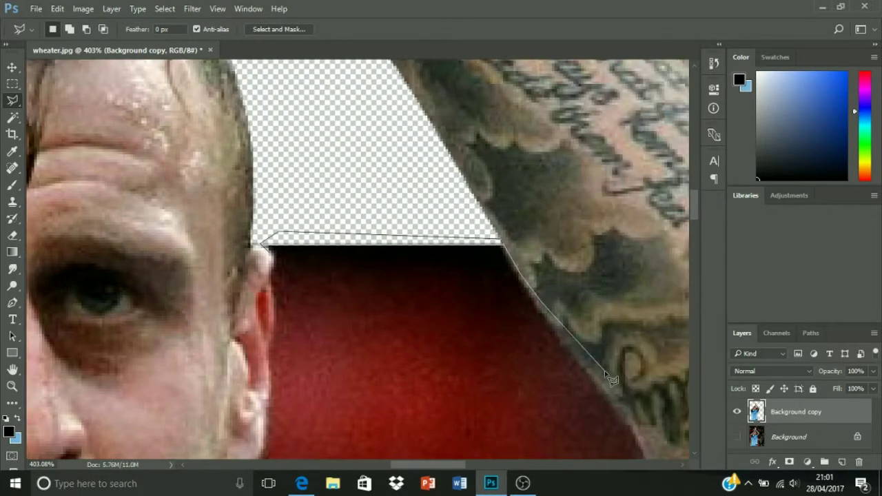
{"action": "scroll", "coordinate": [564, 375], "scroll_direction": "down", "scroll_amount": 1}
{"action": "scroll", "coordinate": [482, 434], "scroll_direction": "right", "scroll_amount": 1}
{"action": "scroll", "coordinate": [464, 335], "scroll_direction": "down", "scroll_amount": 3}
{"action": "left_click", "coordinate": [464, 335]}
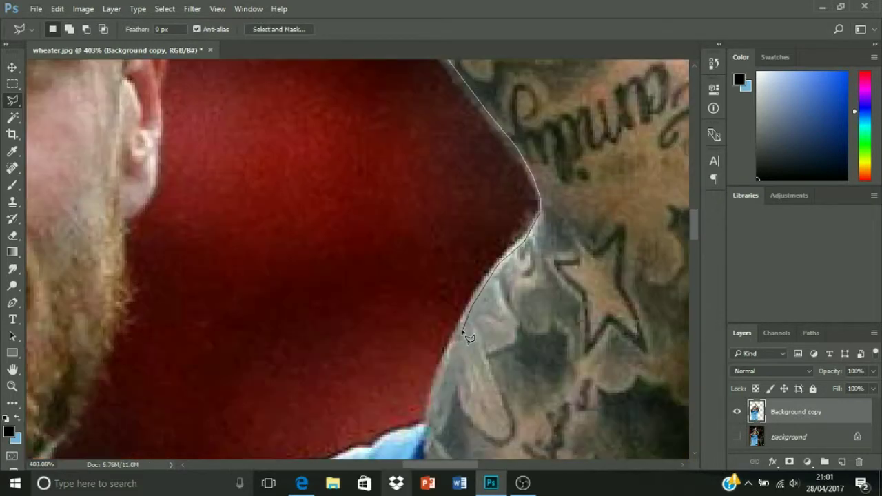
{"action": "left_click", "coordinate": [429, 420]}
{"action": "scroll", "coordinate": [428, 421], "scroll_direction": "down", "scroll_amount": 2}
{"action": "left_click", "coordinate": [228, 394]}
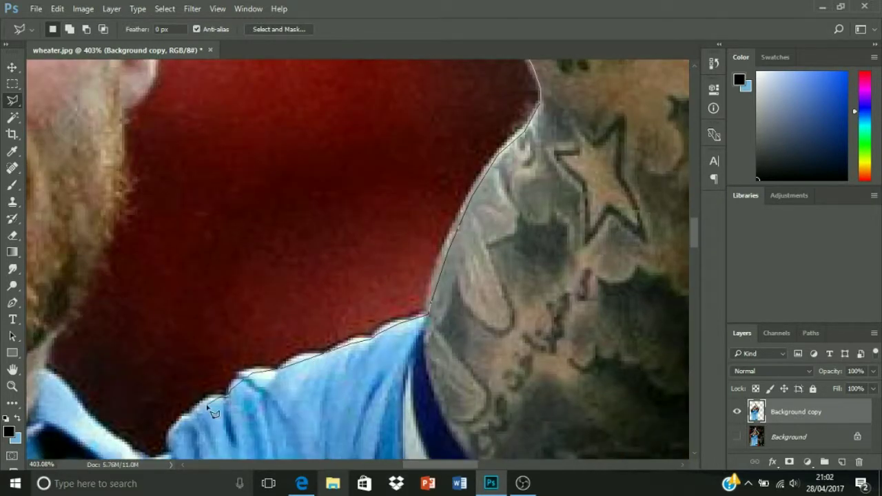
{"action": "left_click", "coordinate": [178, 422]}
{"action": "scroll", "coordinate": [174, 400], "scroll_direction": "down", "scroll_amount": 2}
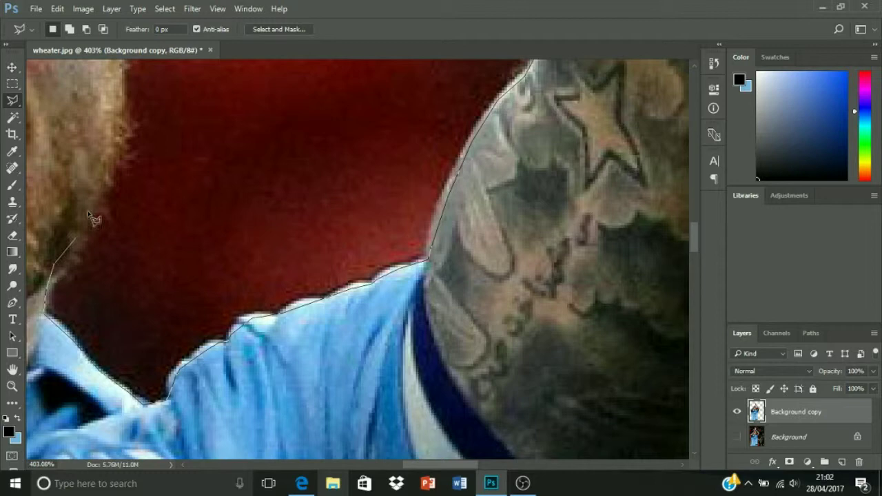
{"action": "scroll", "coordinate": [125, 169], "scroll_direction": "up", "scroll_amount": 3}
{"action": "scroll", "coordinate": [153, 114], "scroll_direction": "up", "scroll_amount": 3}
{"action": "scroll", "coordinate": [163, 177], "scroll_direction": "up", "scroll_amount": 3}
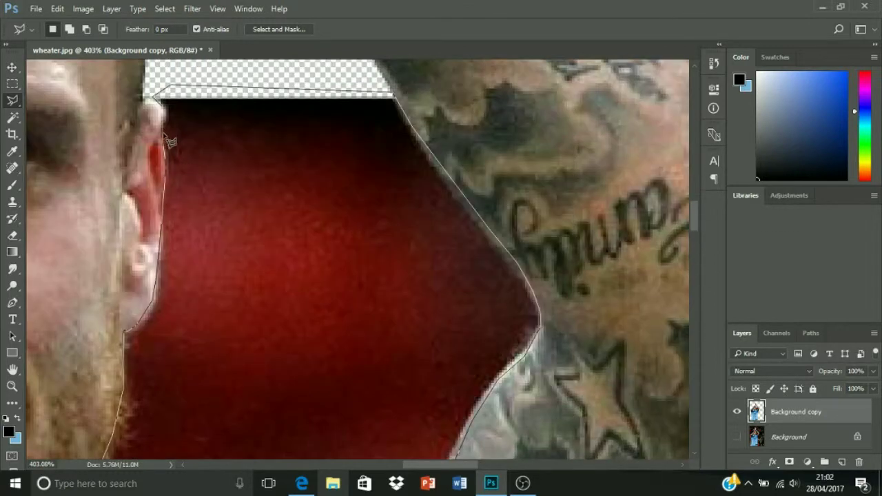
Close the outline around the head-and-arms gap and delete it to transparency
{"action": "key", "text": "z"}
{"action": "key", "text": "ctrl+minus"}
{"action": "key", "text": "ctrl+minus"}
{"action": "key", "text": "ctrl+minus"}
{"action": "scroll", "coordinate": [309, 238], "scroll_direction": "up", "scroll_amount": 3}
{"action": "scroll", "coordinate": [308, 238], "scroll_direction": "up", "scroll_amount": 2}
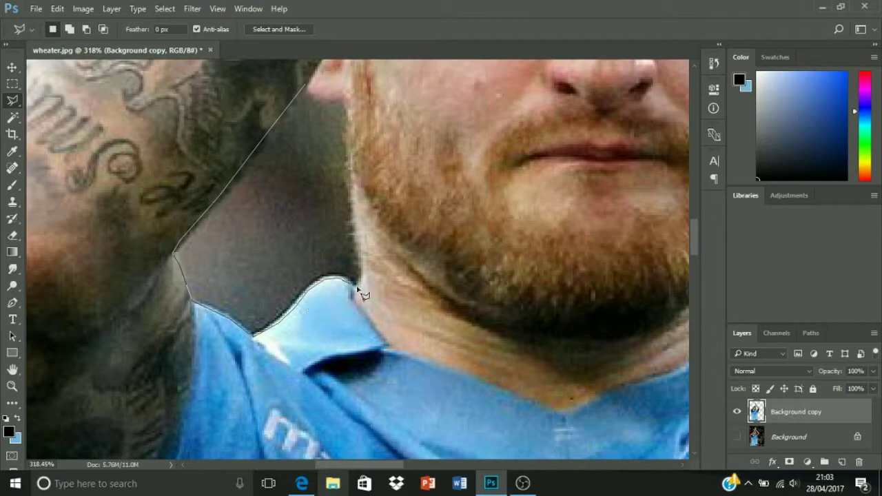
{"action": "left_click", "coordinate": [327, 102]}
{"action": "key", "text": "Delete"}
{"action": "key", "text": "z"}
{"action": "scroll", "coordinate": [239, 304], "scroll_direction": "down", "scroll_amount": 5}
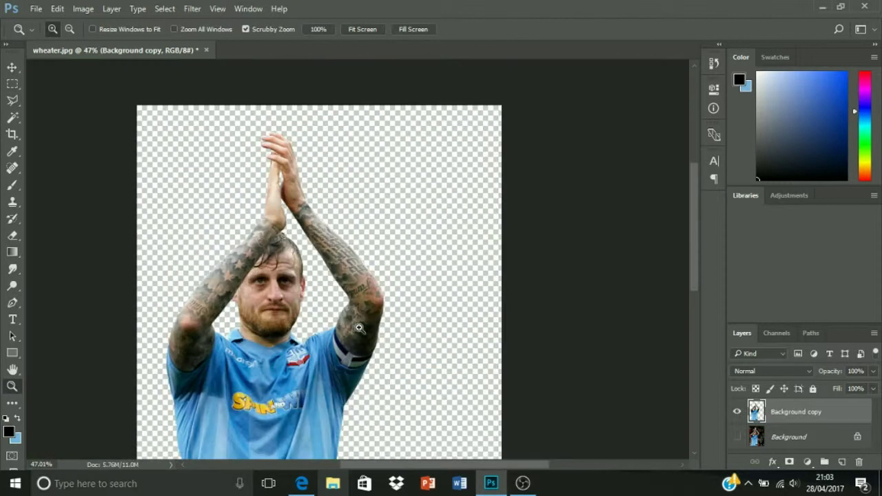
Smudge at 23% strength over the jawline beard and forehead hair, then reduce brush size to 14
{"action": "scroll", "coordinate": [239, 304], "scroll_direction": "up", "scroll_amount": 3}
{"action": "key", "text": "r"}
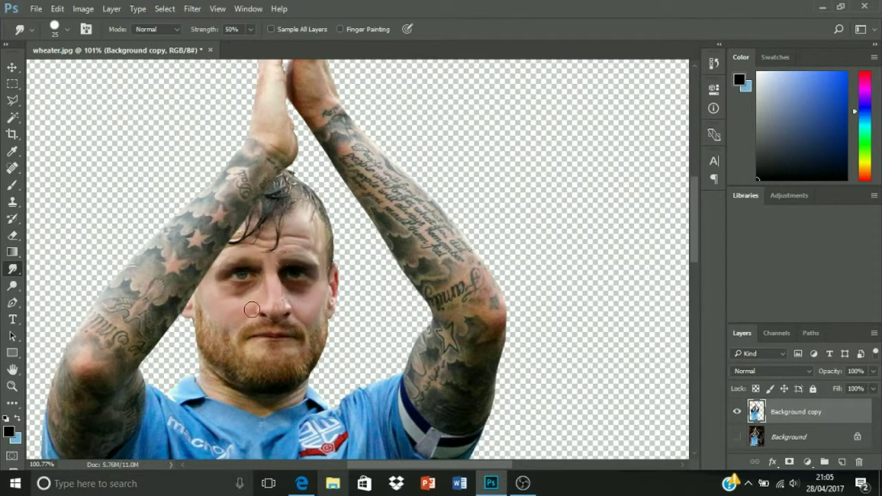
{"action": "left_click_drag", "start_coordinate": [250, 29], "coordinate": [233, 47]}
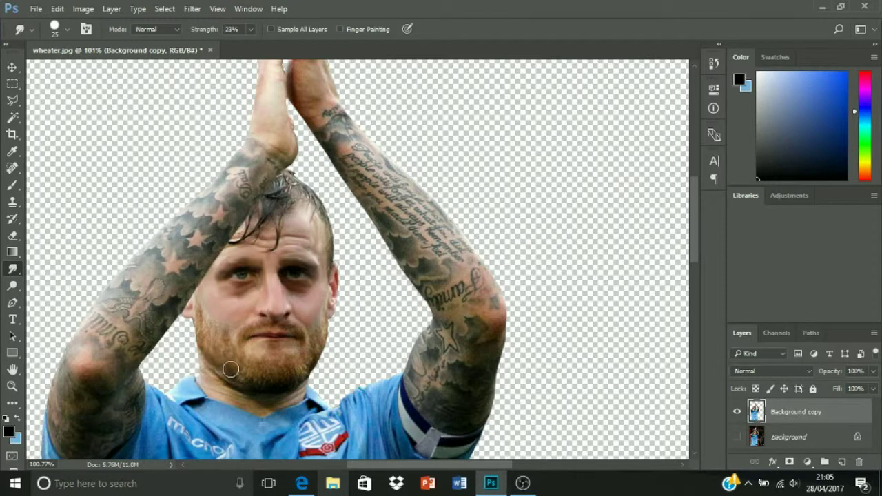
{"action": "left_click_drag", "start_coordinate": [255, 357], "coordinate": [325, 336]}
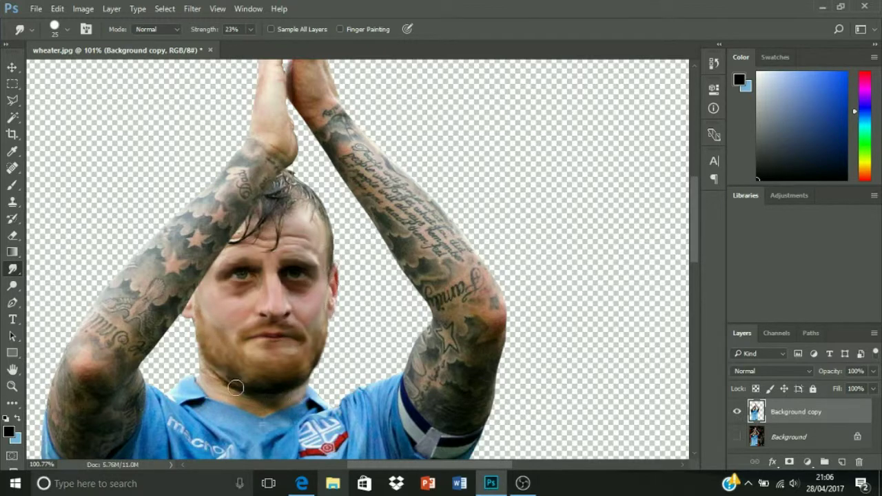
{"action": "left_click_drag", "start_coordinate": [274, 197], "coordinate": [233, 241]}
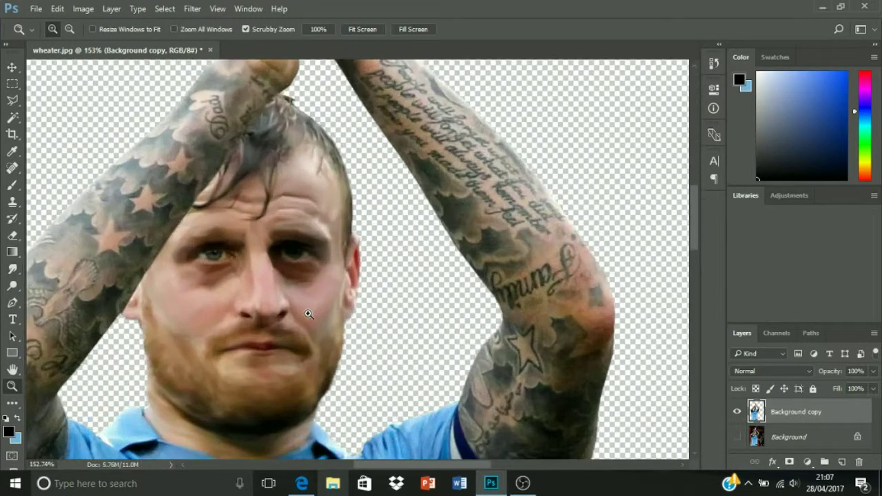
{"action": "left_click_drag", "start_coordinate": [304, 310], "coordinate": [324, 310]}
{"action": "left_click", "coordinate": [55, 29]}
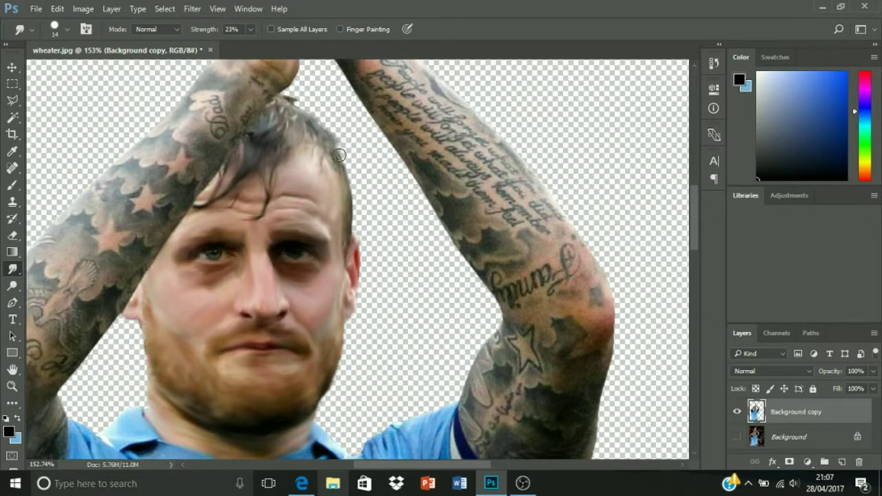
{"action": "left_click_drag", "start_coordinate": [244, 316], "coordinate": [142, 344]}
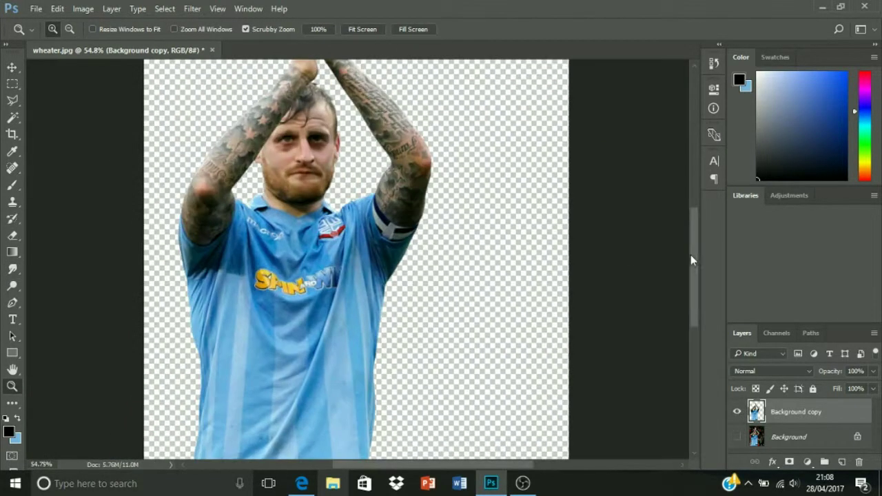
Smudge at 47% strength over the tattooed arms and the edges of the raised hands
{"action": "right_click", "coordinate": [206, 144]}
{"action": "key", "text": "4"}
{"action": "key", "text": "7"}
{"action": "left_click_drag", "start_coordinate": [204, 261], "coordinate": [228, 251]}
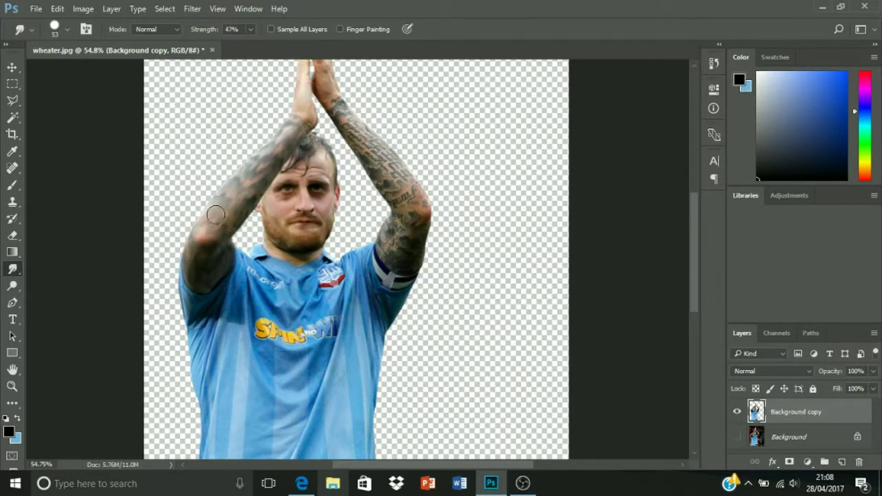
{"action": "mouse_move", "coordinate": [389, 214]}
{"action": "left_mouse_down"}
{"action": "mouse_move", "coordinate": [404, 228]}
{"action": "mouse_move", "coordinate": [412, 269]}
{"action": "mouse_move", "coordinate": [409, 191]}
{"action": "mouse_move", "coordinate": [366, 131]}
{"action": "mouse_move", "coordinate": [393, 201]}
{"action": "mouse_move", "coordinate": [330, 118]}
{"action": "left_mouse_up"}
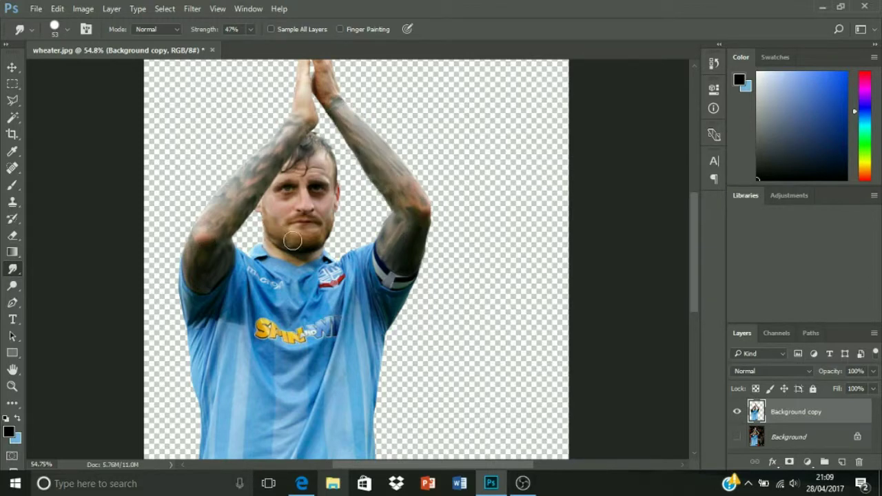
{"action": "scroll", "coordinate": [255, 197], "scroll_direction": "up", "scroll_amount": 5}
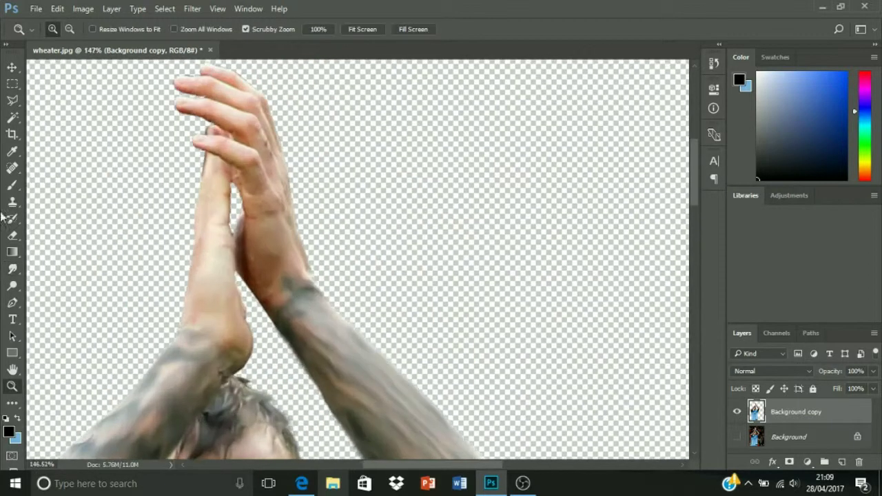
{"action": "left_click_drag", "start_coordinate": [245, 218], "coordinate": [246, 309]}
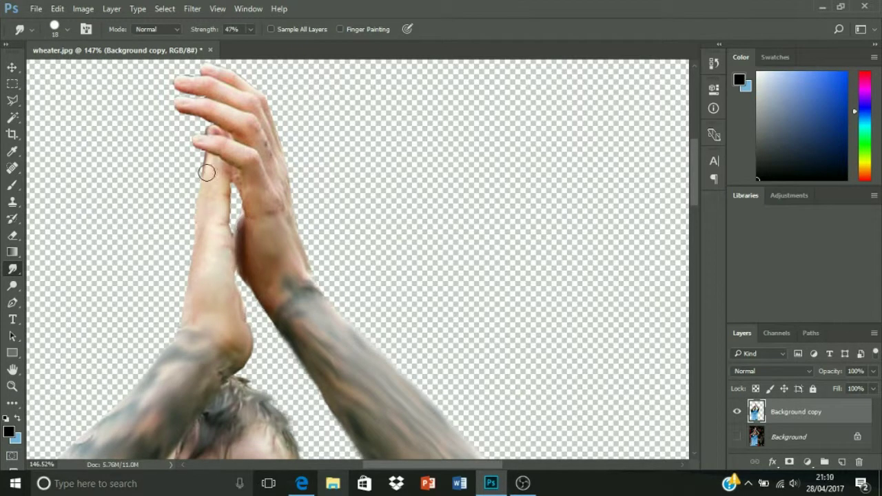
{"action": "mouse_move", "coordinate": [279, 203]}
{"action": "left_mouse_down"}
{"action": "mouse_move", "coordinate": [255, 131]}
{"action": "mouse_move", "coordinate": [218, 138]}
{"action": "left_mouse_up"}
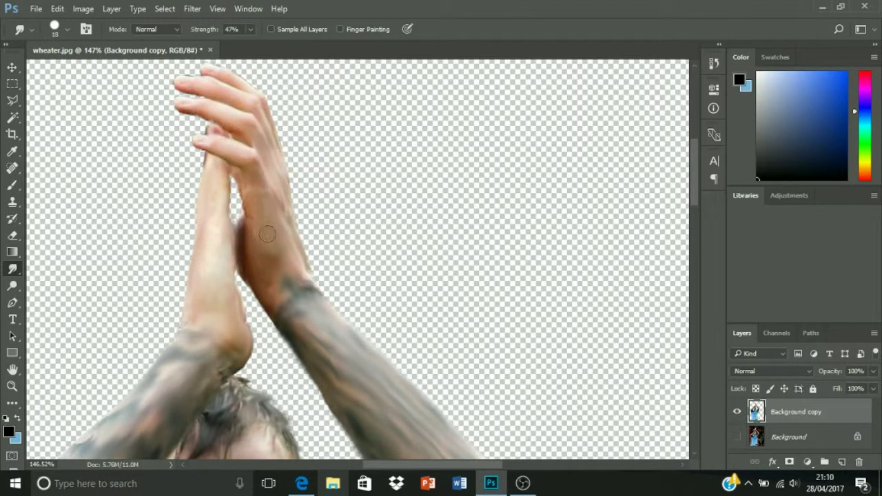
Spot-heal away the shirt logo and chest badge, enlarging the healing brush to 32
{"action": "key", "text": "shift+r"}
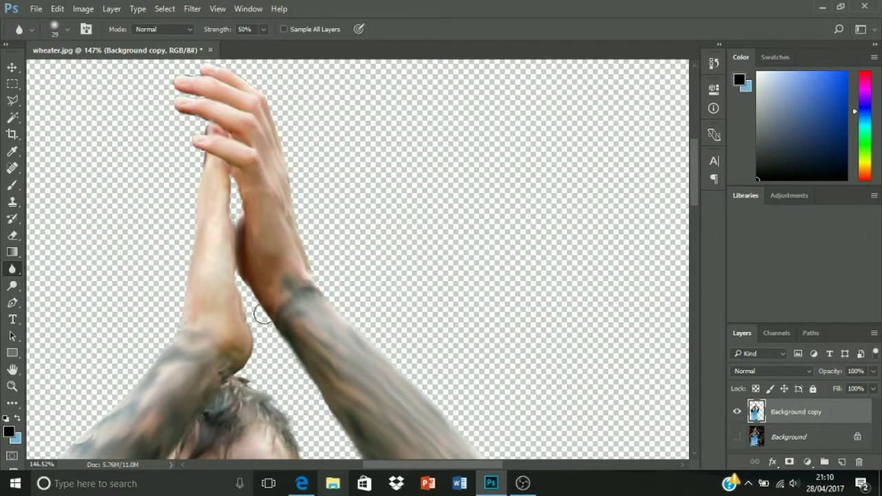
{"action": "scroll", "coordinate": [274, 262], "scroll_direction": "down", "scroll_amount": 3}
{"action": "scroll", "coordinate": [400, 393], "scroll_direction": "up", "scroll_amount": 3}
{"action": "key", "text": "j"}
{"action": "left_click_drag", "start_coordinate": [290, 180], "coordinate": [242, 159]}
{"action": "left_click_drag", "start_coordinate": [386, 184], "coordinate": [358, 182]}
{"action": "right_click", "coordinate": [197, 203]}
{"action": "mouse_move", "coordinate": [248, 269]}
{"action": "left_mouse_down"}
{"action": "mouse_move", "coordinate": [365, 241]}
{"action": "mouse_move", "coordinate": [396, 268]}
{"action": "left_mouse_up"}
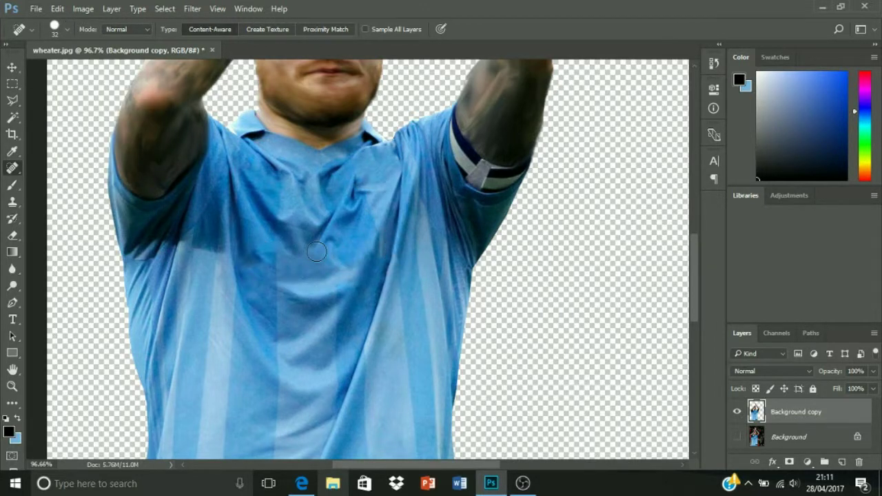
Switch to the Smudge tool and smear the left armpit shading and shirt streaks
{"action": "left_click", "coordinate": [13, 269]}
{"action": "left_click", "coordinate": [76, 291]}
{"action": "left_click", "coordinate": [55, 28]}
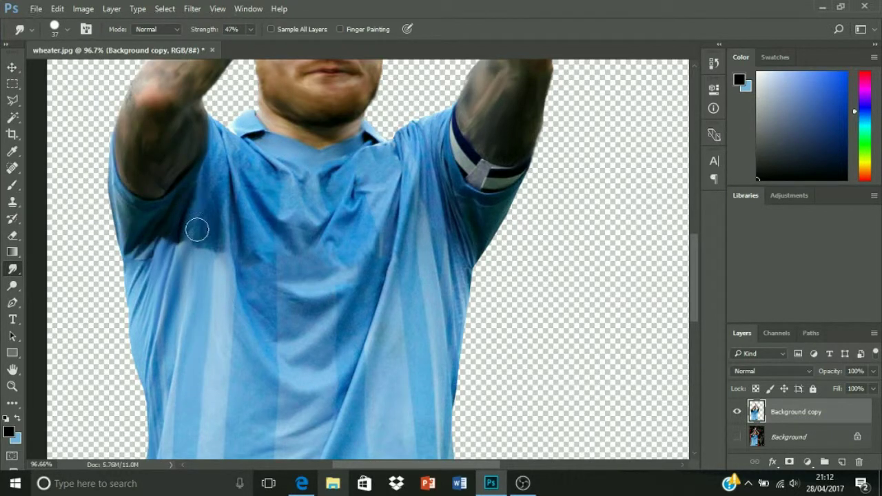
{"action": "mouse_move", "coordinate": [242, 246]}
{"action": "left_mouse_down"}
{"action": "mouse_move", "coordinate": [208, 253]}
{"action": "mouse_move", "coordinate": [112, 168]}
{"action": "mouse_move", "coordinate": [138, 303]}
{"action": "left_mouse_up"}
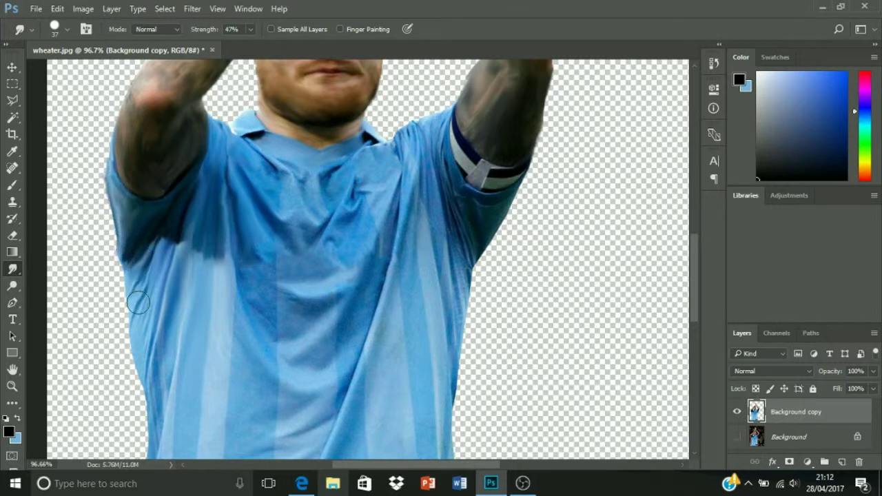
{"action": "left_click_drag", "start_coordinate": [221, 329], "coordinate": [331, 218]}
{"action": "left_click_drag", "start_coordinate": [338, 289], "coordinate": [376, 261]}
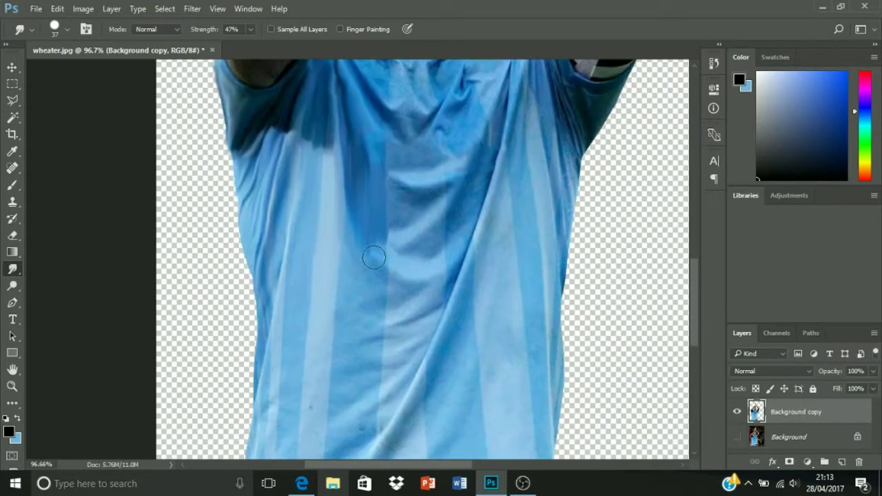
Enlarge the smudge brush to 61 and smooth the shirt stripes toward the hem
{"action": "left_click", "coordinate": [54, 29]}
{"action": "left_click_drag", "start_coordinate": [41, 71], "coordinate": [55, 71]}
{"action": "left_click", "coordinate": [359, 348]}
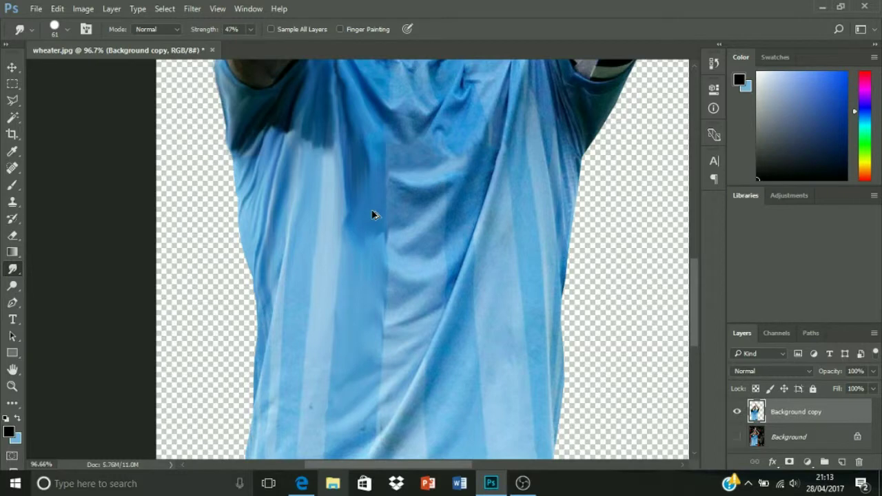
{"action": "scroll", "coordinate": [312, 222], "scroll_direction": "down", "scroll_amount": 3}
{"action": "mouse_move", "coordinate": [313, 222]}
{"action": "left_mouse_down"}
{"action": "mouse_move", "coordinate": [252, 360]}
{"action": "mouse_move", "coordinate": [291, 378]}
{"action": "mouse_move", "coordinate": [398, 340]}
{"action": "mouse_move", "coordinate": [432, 232]}
{"action": "left_mouse_up"}
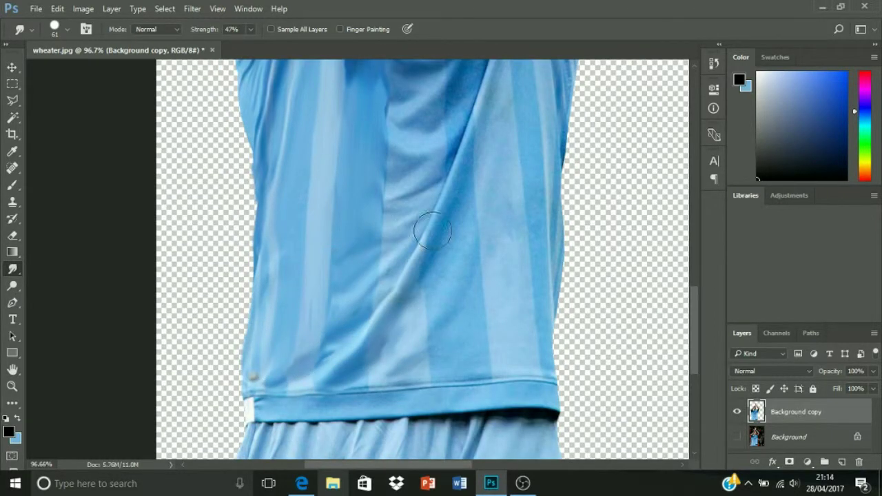
{"action": "left_click_drag", "start_coordinate": [691, 316], "coordinate": [691, 292]}
{"action": "mouse_move", "coordinate": [398, 338]}
{"action": "left_mouse_down"}
{"action": "mouse_move", "coordinate": [414, 241]}
{"action": "mouse_move", "coordinate": [404, 199]}
{"action": "mouse_move", "coordinate": [399, 259]}
{"action": "mouse_move", "coordinate": [449, 203]}
{"action": "mouse_move", "coordinate": [478, 142]}
{"action": "mouse_move", "coordinate": [440, 165]}
{"action": "left_mouse_up"}
{"action": "scroll", "coordinate": [441, 165], "scroll_direction": "up", "scroll_amount": 3}
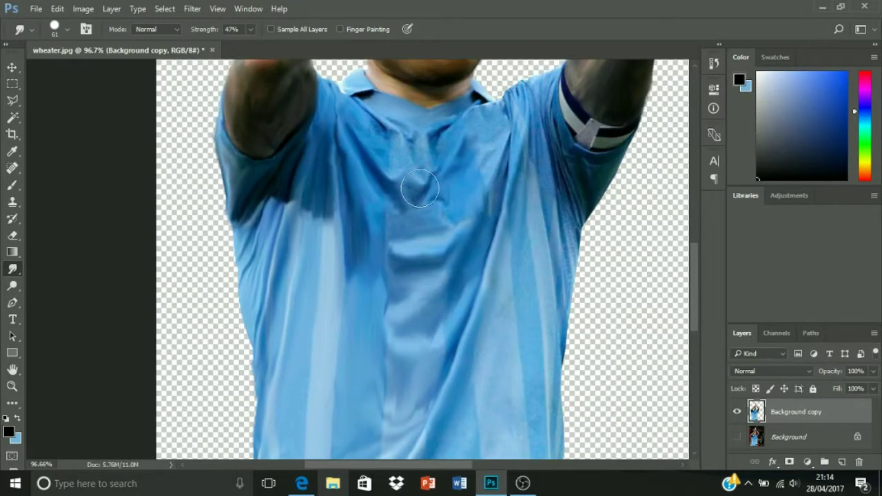
Smooth the upper chest, collar and the sleeve edge below the armband
{"action": "mouse_move", "coordinate": [431, 160]}
{"action": "left_mouse_down"}
{"action": "mouse_move", "coordinate": [373, 181]}
{"action": "mouse_move", "coordinate": [399, 124]}
{"action": "mouse_move", "coordinate": [496, 119]}
{"action": "left_mouse_up"}
{"action": "left_click_drag", "start_coordinate": [496, 207], "coordinate": [386, 206]}
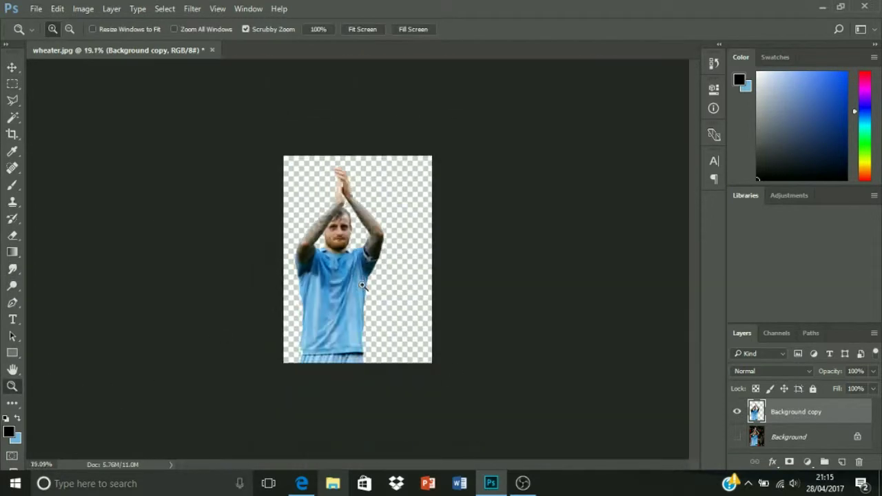
{"action": "left_click_drag", "start_coordinate": [331, 207], "coordinate": [441, 206]}
{"action": "mouse_move", "coordinate": [434, 241]}
{"action": "left_mouse_down"}
{"action": "mouse_move", "coordinate": [393, 262]}
{"action": "mouse_move", "coordinate": [406, 310]}
{"action": "left_mouse_up"}
{"action": "scroll", "coordinate": [328, 293], "scroll_direction": "down", "scroll_amount": 2}
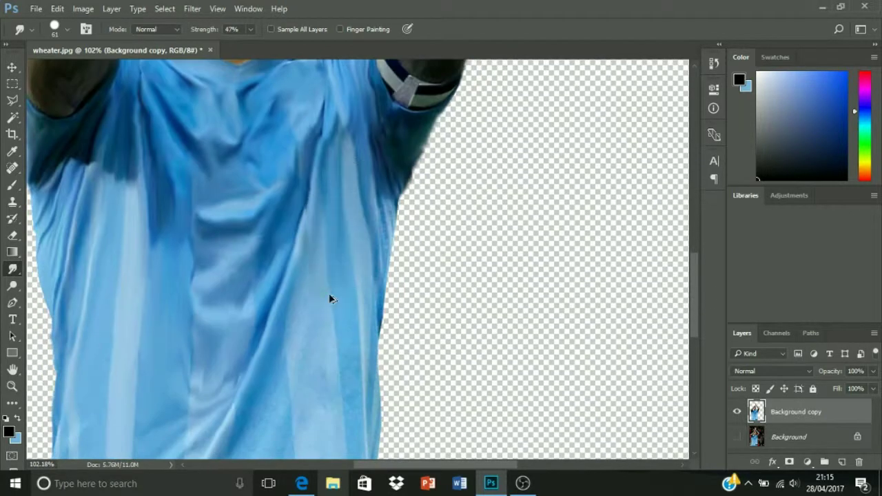
{"action": "scroll", "coordinate": [394, 250], "scroll_direction": "down", "scroll_amount": 3}
Smooth the right-edge stripes, the dark lower crease and the hem, then fit the image to view
{"action": "mouse_move", "coordinate": [372, 294]}
{"action": "left_mouse_down"}
{"action": "mouse_move", "coordinate": [354, 370]}
{"action": "mouse_move", "coordinate": [274, 242]}
{"action": "left_mouse_up"}
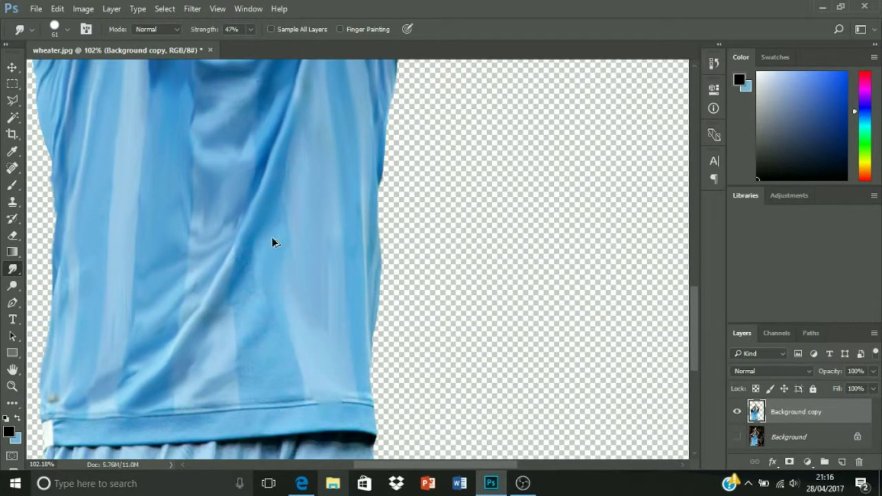
{"action": "left_click_drag", "start_coordinate": [308, 164], "coordinate": [237, 269]}
{"action": "left_click_drag", "start_coordinate": [296, 148], "coordinate": [235, 262]}
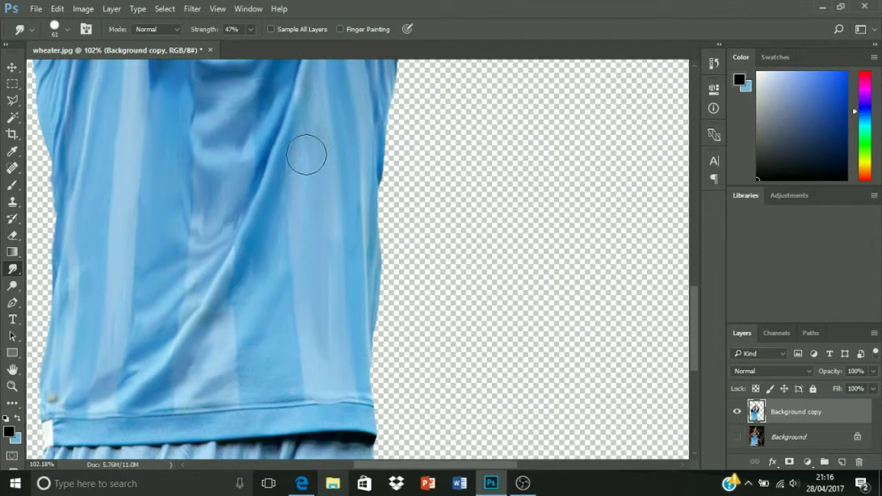
{"action": "mouse_move", "coordinate": [264, 396]}
{"action": "left_mouse_down"}
{"action": "mouse_move", "coordinate": [331, 389]}
{"action": "mouse_move", "coordinate": [170, 422]}
{"action": "left_mouse_up"}
{"action": "key", "text": "z"}
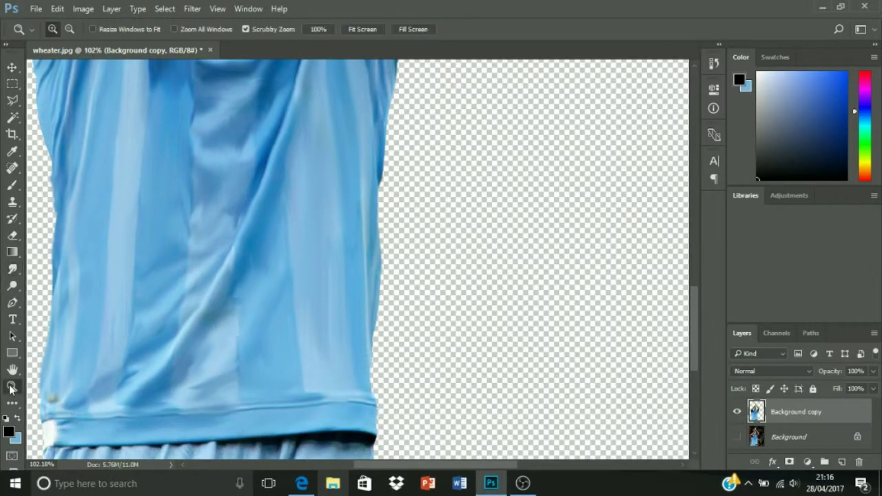
{"action": "key", "text": "ctrl+0"}
{"action": "left_click_drag", "start_coordinate": [344, 187], "coordinate": [368, 295]}
Smudge the hair above the cheek, then smooth the upper arm edge with a 34 px brush
{"action": "left_click_drag", "start_coordinate": [291, 158], "coordinate": [301, 160]}
{"action": "left_click", "coordinate": [66, 29]}
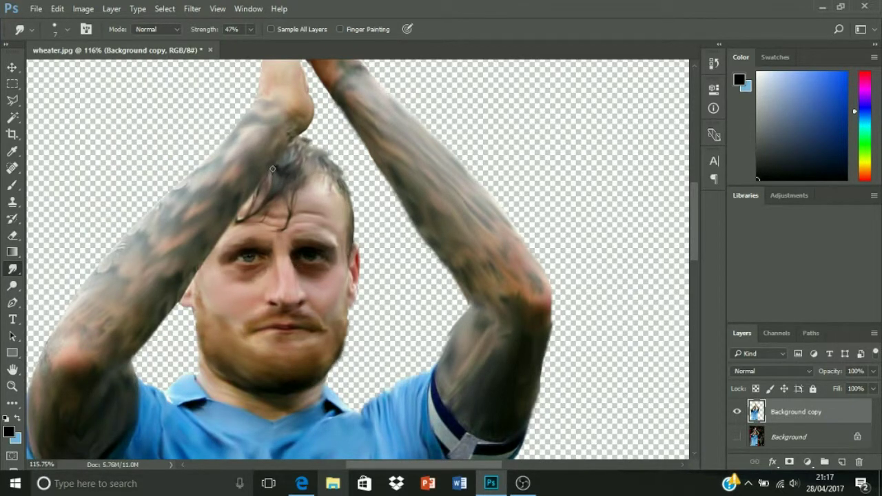
{"action": "left_click", "coordinate": [66, 29]}
{"action": "left_click", "coordinate": [88, 65]}
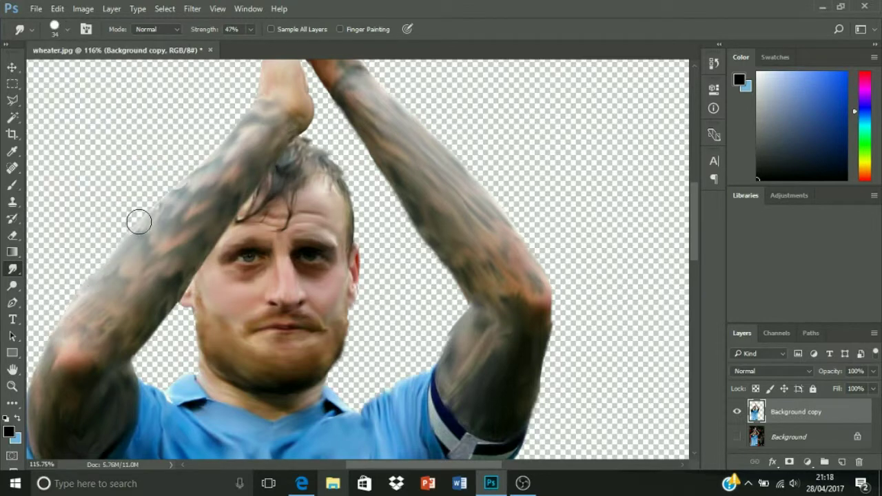
{"action": "left_click_drag", "start_coordinate": [118, 248], "coordinate": [184, 170]}
Blur the shirt hem and neckline with brush sizes 55 and 73
{"action": "scroll", "coordinate": [293, 125], "scroll_direction": "down", "scroll_amount": 3}
{"action": "scroll", "coordinate": [282, 131], "scroll_direction": "up", "scroll_amount": 5}
{"action": "scroll", "coordinate": [486, 216], "scroll_direction": "down", "scroll_amount": 4}
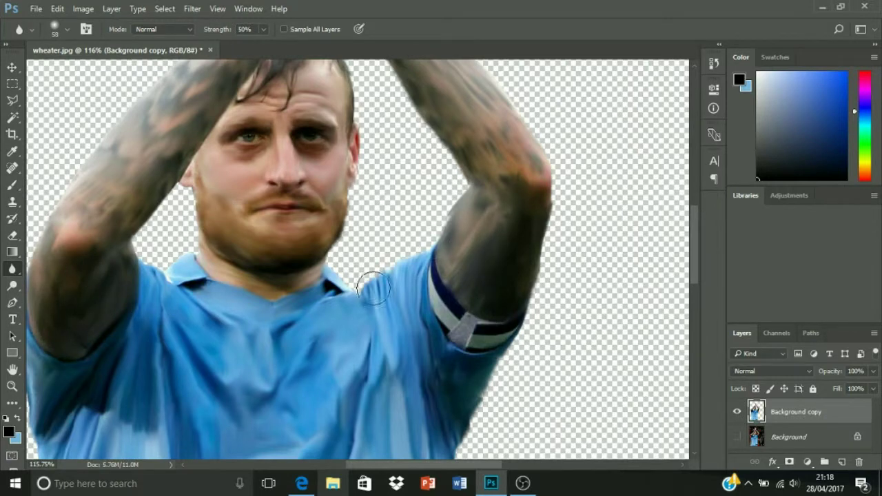
{"action": "scroll", "coordinate": [328, 290], "scroll_direction": "up", "scroll_amount": 3}
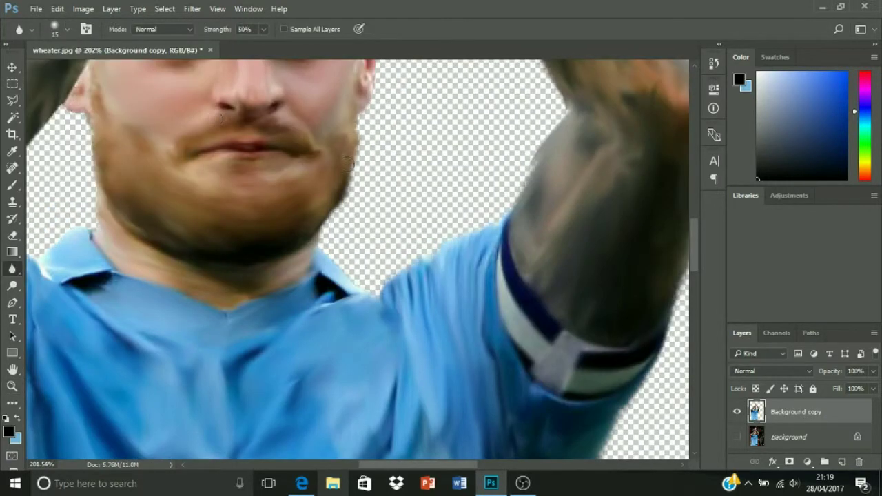
{"action": "left_click_drag", "start_coordinate": [207, 276], "coordinate": [165, 276]}
{"action": "right_click", "coordinate": [28, 62]}
{"action": "key", "text": "Return"}
{"action": "scroll", "coordinate": [178, 240], "scroll_direction": "left", "scroll_amount": 5}
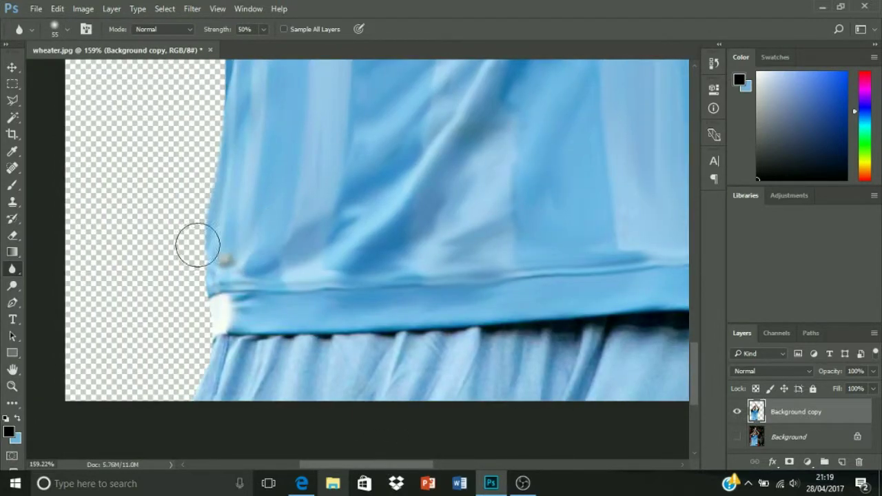
{"action": "right_click", "coordinate": [197, 246]}
{"action": "key", "text": "Return"}
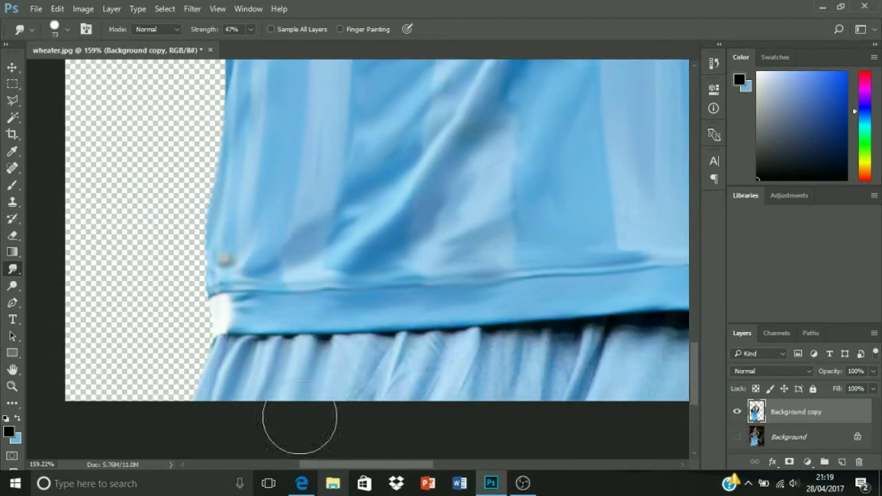
Fit the image and zoom out to review the whole smoothed player
{"action": "scroll", "coordinate": [478, 414], "scroll_direction": "right", "scroll_amount": 5}
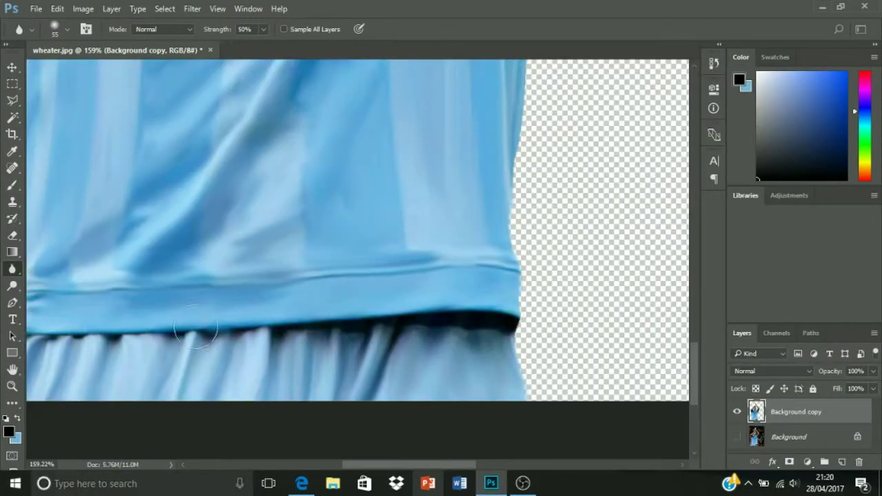
{"action": "scroll", "coordinate": [195, 332], "scroll_direction": "left", "scroll_amount": 5}
{"action": "key", "text": "z"}
{"action": "key", "text": "ctrl+0"}
{"action": "key", "text": "v"}
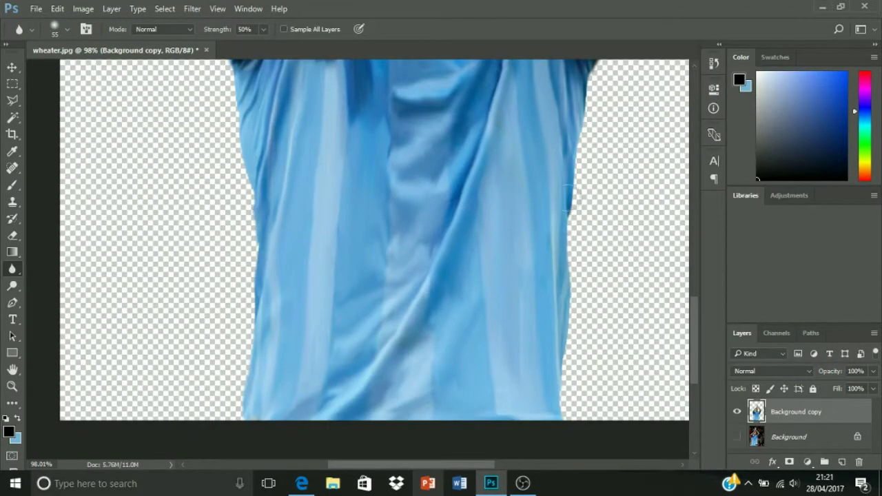
{"action": "key", "text": "z"}
{"action": "key", "text": "ctrl+minus"}
{"action": "key", "text": "ctrl+minus"}
{"action": "right_click", "coordinate": [769, 422]}
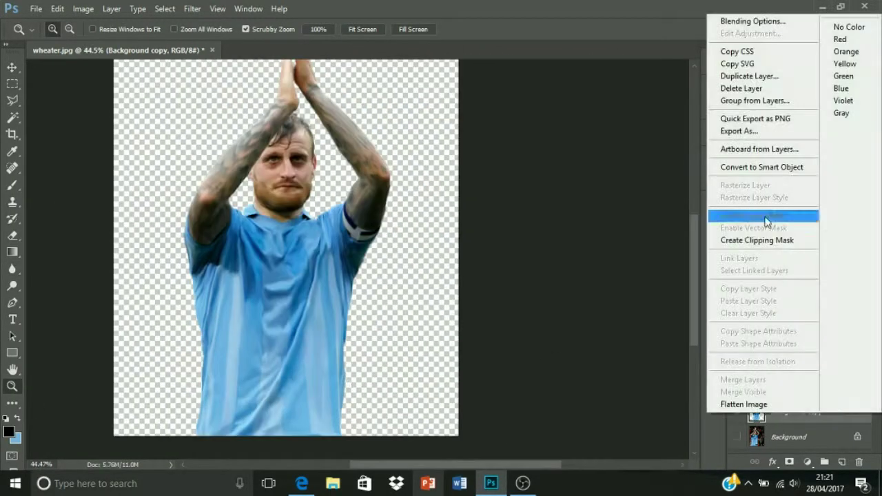
Add a layer mask to the player layer, undoing trial strokes on the left arm
{"action": "left_click", "coordinate": [790, 461]}
{"action": "key", "text": "e"}
{"action": "left_click_drag", "start_coordinate": [168, 216], "coordinate": [276, 276]}
{"action": "key", "text": "ctrl+z"}
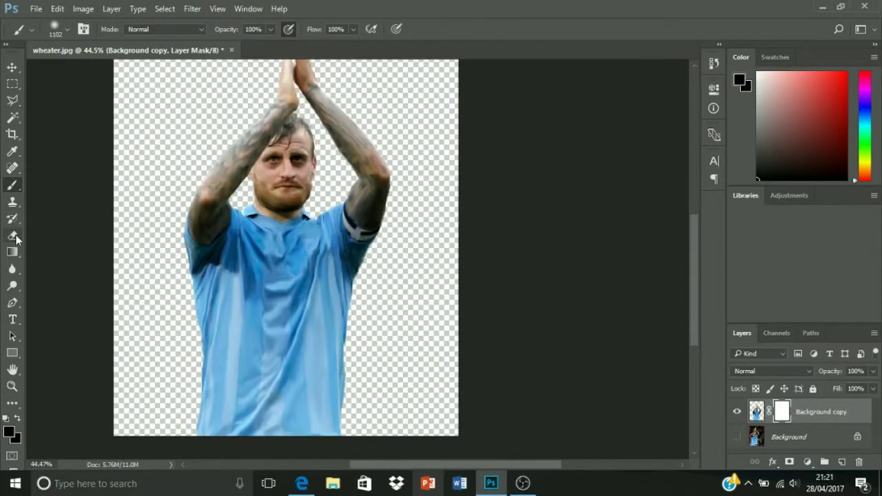
{"action": "left_click_drag", "start_coordinate": [220, 166], "coordinate": [207, 304]}
{"action": "key", "text": "ctrl+z"}
Place the crowd photo and scale it to cover the whole canvas
{"action": "left_click", "coordinate": [333, 484]}
{"action": "scroll", "coordinate": [413, 275], "scroll_direction": "down", "scroll_amount": 5}
{"action": "mouse_move", "coordinate": [492, 354]}
{"action": "left_mouse_down"}
{"action": "mouse_move", "coordinate": [509, 451]}
{"action": "mouse_move", "coordinate": [526, 57]}
{"action": "mouse_move", "coordinate": [544, 76]}
{"action": "left_mouse_up"}
{"action": "key", "text": "Return"}
{"action": "key", "text": "ctrl+minus"}
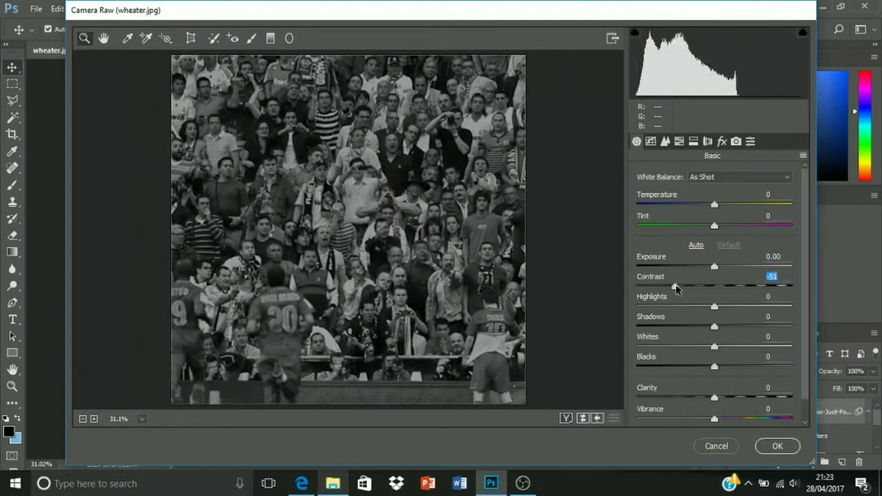
Apply Contrast -51 and a Field Blur to the crowd photo
{"action": "left_click", "coordinate": [778, 445]}
{"action": "left_click", "coordinate": [193, 8]}
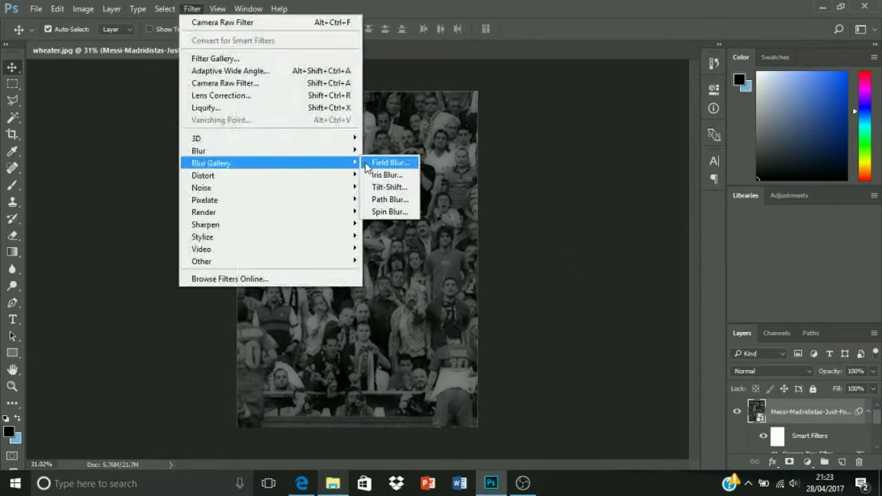
{"action": "left_click", "coordinate": [394, 163]}
{"action": "left_click", "coordinate": [428, 29]}
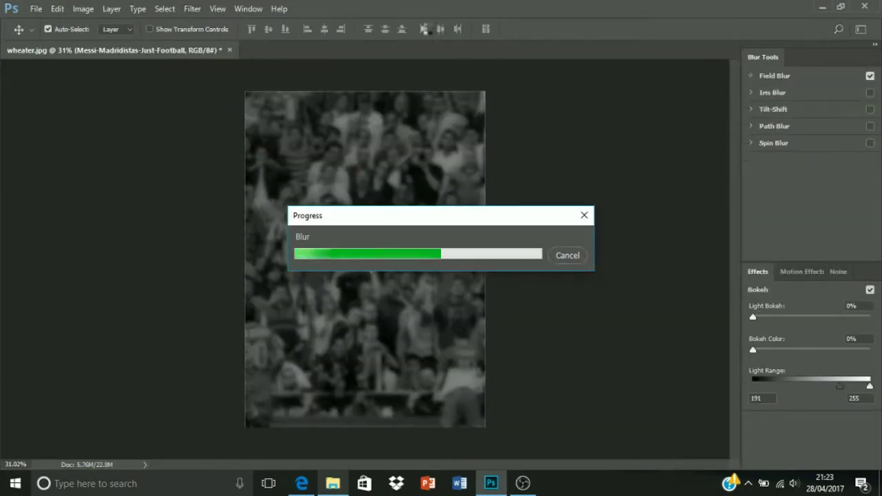
Duplicate the masked player layer and try warping the arm and shirt in Liquify
{"action": "right_click", "coordinate": [872, 428]}
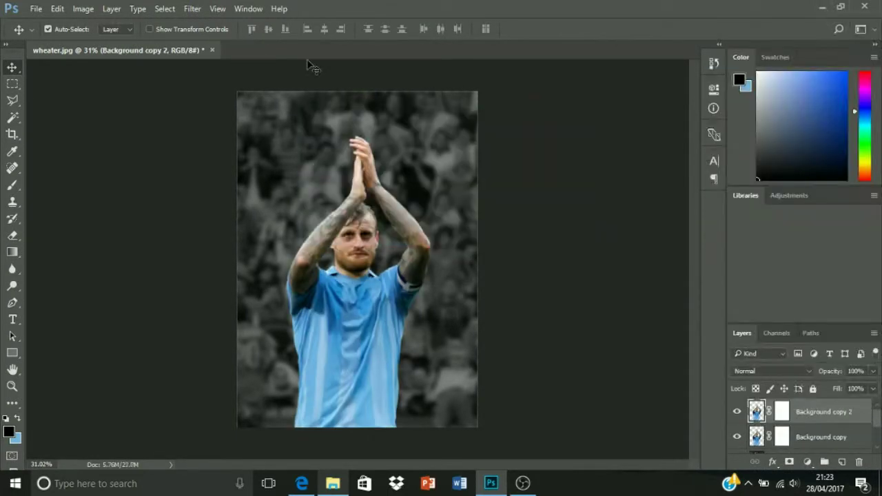
{"action": "left_click", "coordinate": [192, 8]}
{"action": "left_click", "coordinate": [239, 107]}
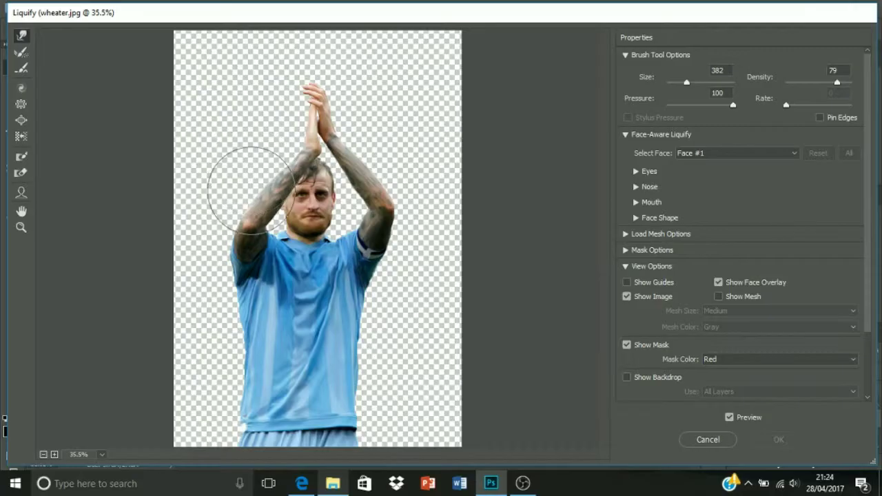
{"action": "mouse_move", "coordinate": [250, 188]}
{"action": "left_mouse_down"}
{"action": "mouse_move", "coordinate": [404, 305]}
{"action": "mouse_move", "coordinate": [403, 404]}
{"action": "mouse_move", "coordinate": [128, 374]}
{"action": "mouse_move", "coordinate": [223, 256]}
{"action": "mouse_move", "coordinate": [358, 220]}
{"action": "mouse_move", "coordinate": [369, 170]}
{"action": "left_mouse_up"}
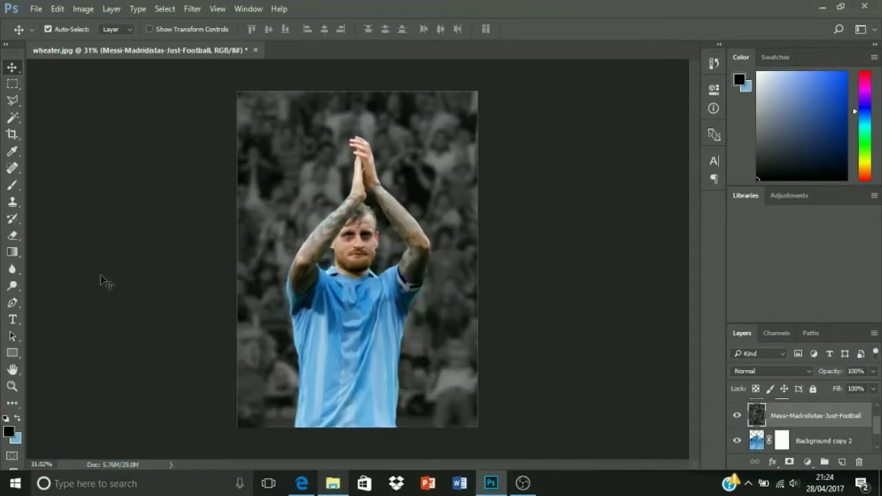
Discard the Liquify warp and erase smoke shapes on the shirt's right side using 464–675 px smoke brushes
{"action": "left_click", "coordinate": [28, 29]}
{"action": "left_click_drag", "start_coordinate": [159, 179], "coordinate": [71, 201]}
{"action": "left_click", "coordinate": [404, 393]}
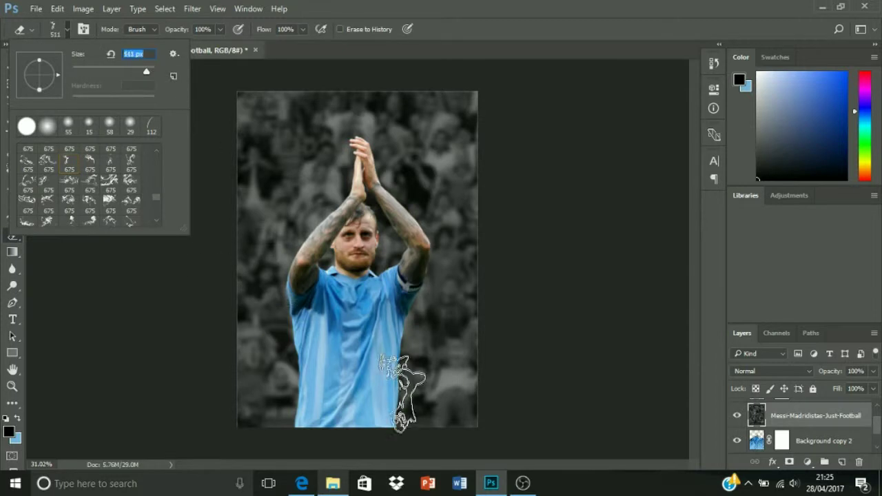
{"action": "left_click", "coordinate": [117, 193]}
{"action": "left_click", "coordinate": [424, 359]}
{"action": "left_click", "coordinate": [60, 29]}
{"action": "left_click", "coordinate": [131, 164]}
{"action": "left_click", "coordinate": [277, 394]}
{"action": "left_click", "coordinate": [61, 29]}
{"action": "left_click", "coordinate": [46, 205]}
{"action": "left_click", "coordinate": [415, 312]}
Erase more smoke wisps beside the shirt, neck and chin with different smoke brush presets
{"action": "left_click", "coordinate": [61, 29]}
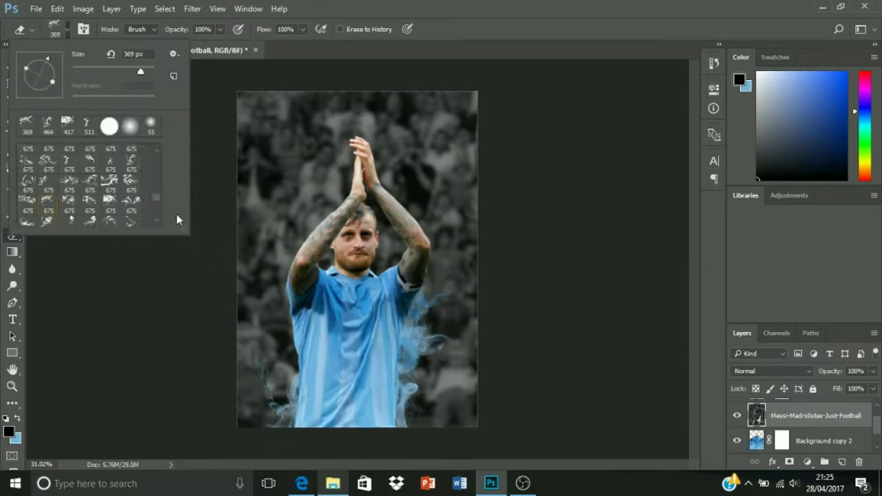
{"action": "left_click", "coordinate": [110, 179]}
{"action": "left_click", "coordinate": [284, 319]}
{"action": "left_click", "coordinate": [61, 28]}
{"action": "left_click", "coordinate": [46, 173]}
{"action": "left_click", "coordinate": [369, 280]}
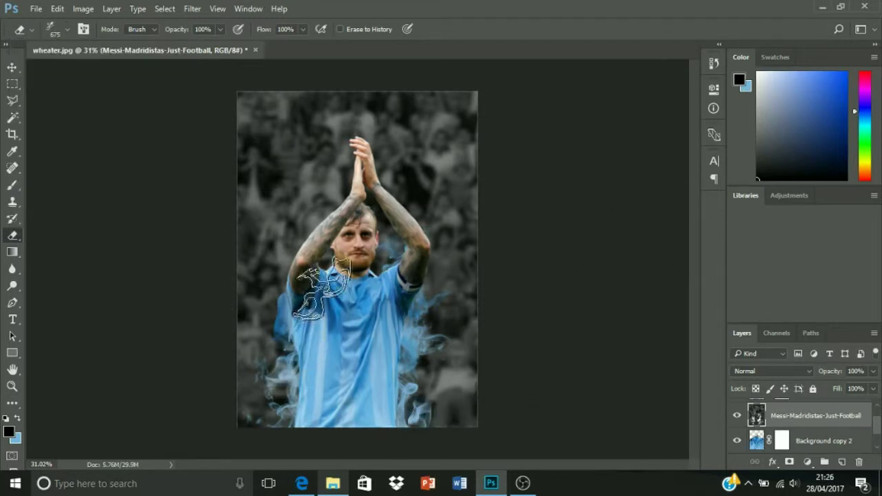
{"action": "left_click", "coordinate": [268, 293]}
{"action": "left_click", "coordinate": [60, 29]}
{"action": "left_click", "coordinate": [89, 215]}
{"action": "left_click", "coordinate": [275, 228]}
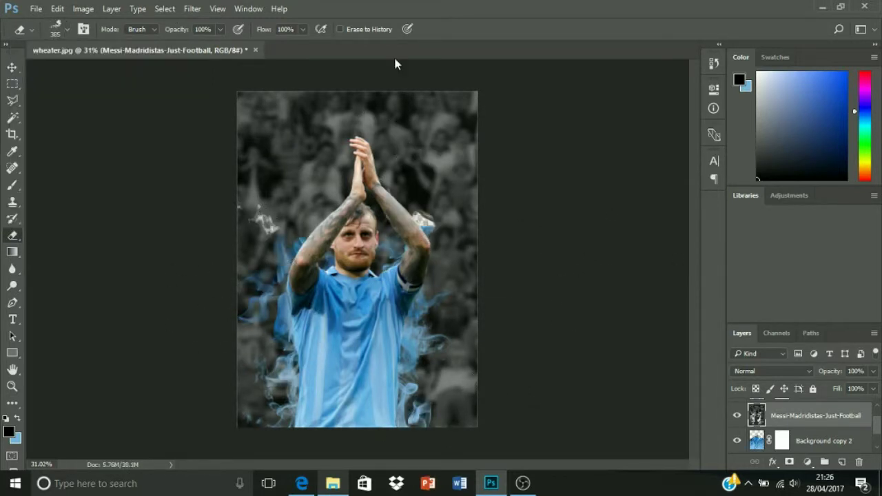
{"action": "key", "text": "alt+bracketright"}
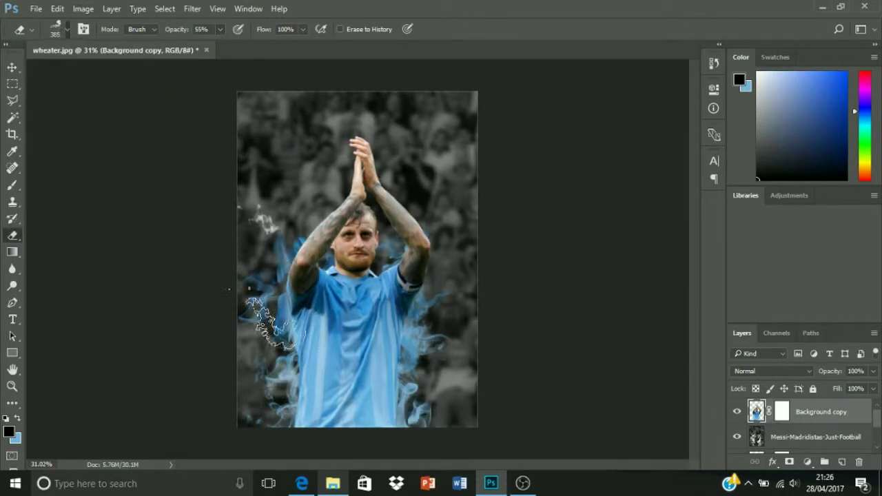
Cycle through smoke brush presets, including a 675 px one, ending on a small soft round brush
{"action": "key", "text": "period"}
{"action": "key", "text": "period"}
{"action": "key", "text": "period"}
{"action": "key", "text": "period"}
{"action": "key", "text": "period"}
{"action": "key", "text": "period"}
{"action": "key", "text": "period"}
{"action": "key", "text": "period"}
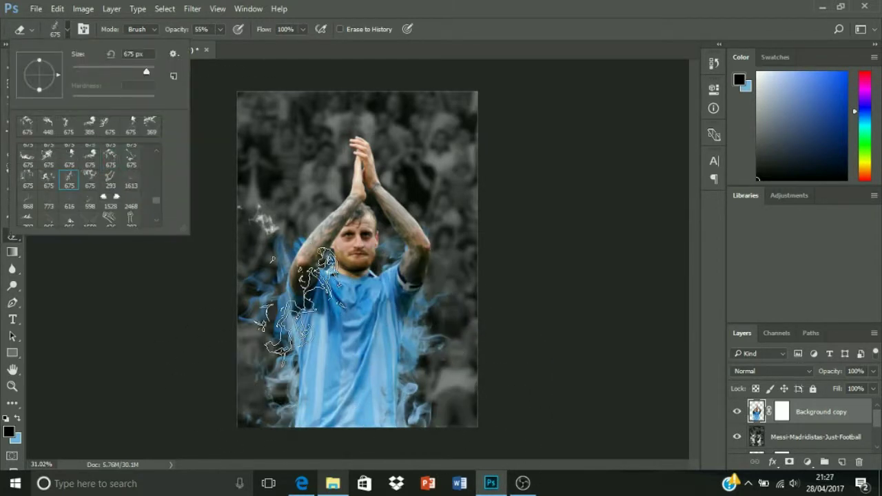
{"action": "key", "text": "period"}
{"action": "key", "text": "period"}
{"action": "key", "text": "period"}
{"action": "key", "text": "period"}
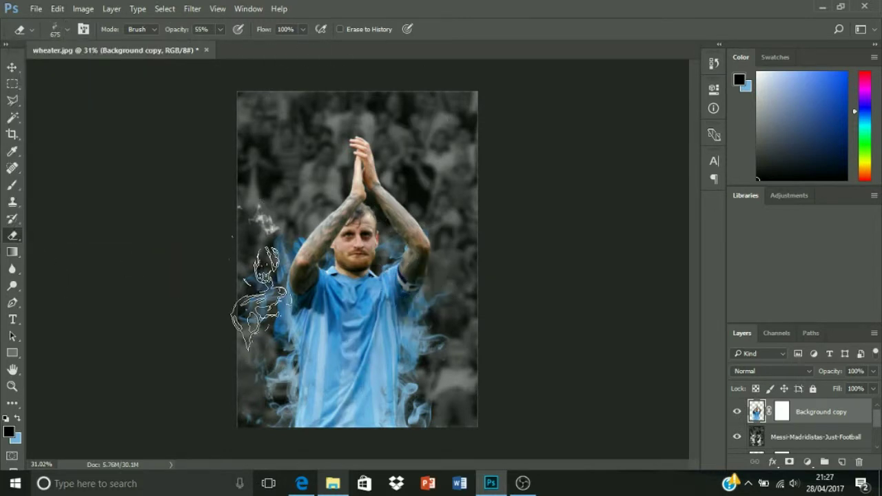
{"action": "key", "text": "period"}
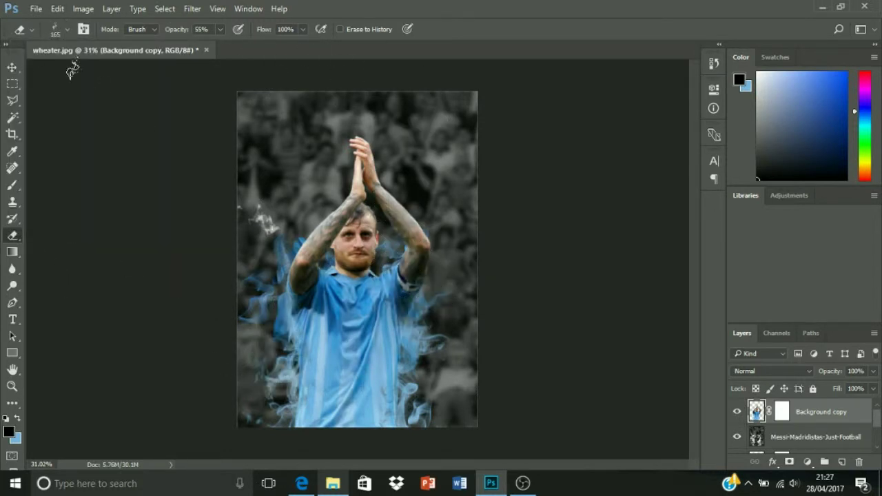
{"action": "key", "text": "comma"}
{"action": "key", "text": "comma"}
{"action": "key", "text": "comma"}
{"action": "key", "text": "comma"}
{"action": "key", "text": "comma"}
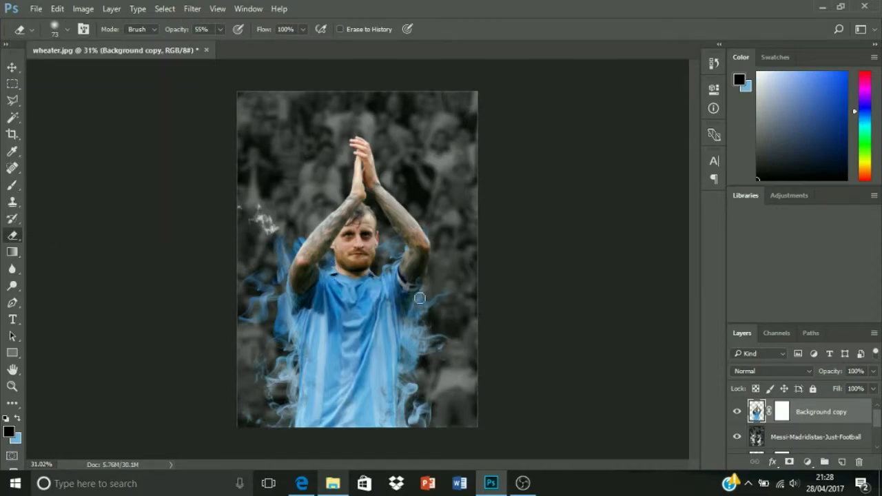